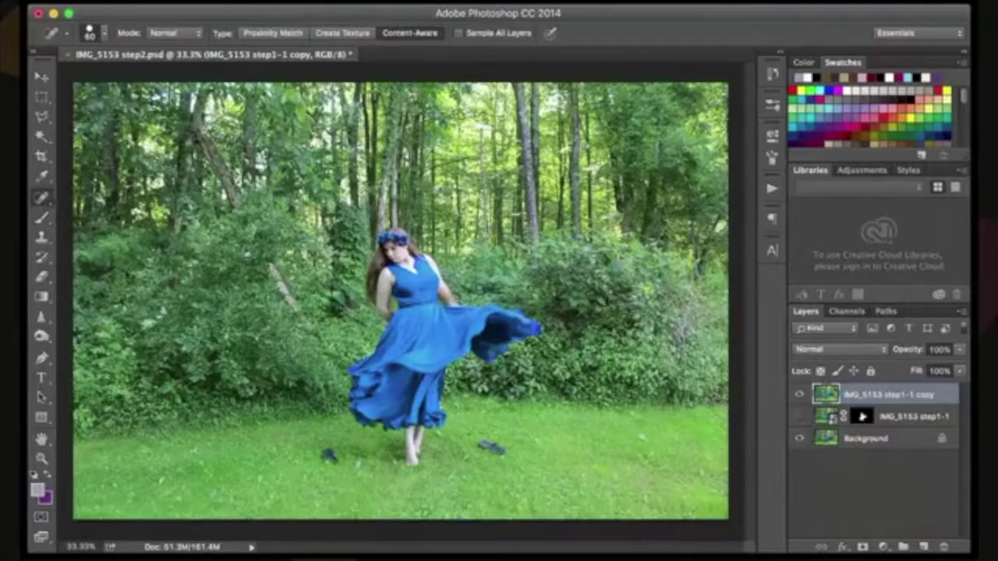
# Remove both black shoes from the grass with a Spot Healing Brush of size 150, and pick the Clone Stamp for cleanup.
pyautogui.press(']')
pyautogui.press(']')
pyautogui.press(']')
pyautogui.press(']')
pyautogui.press(']')
pyautogui.press(']')
pyautogui.moveTo(328, 453); pyautogui.dragTo(335, 463)
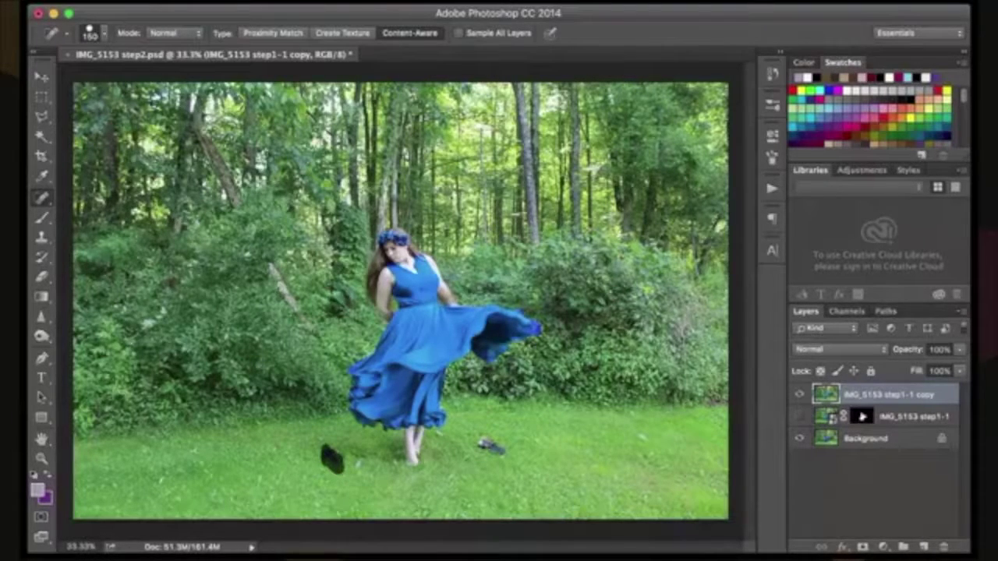
pyautogui.click(487, 446)
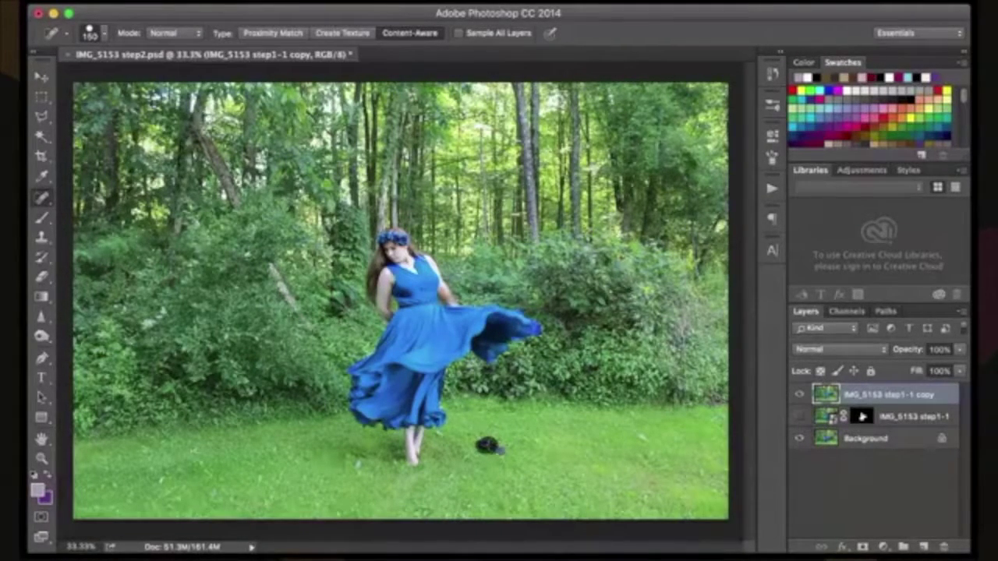
pyautogui.moveTo(487, 446); pyautogui.dragTo(500, 450)
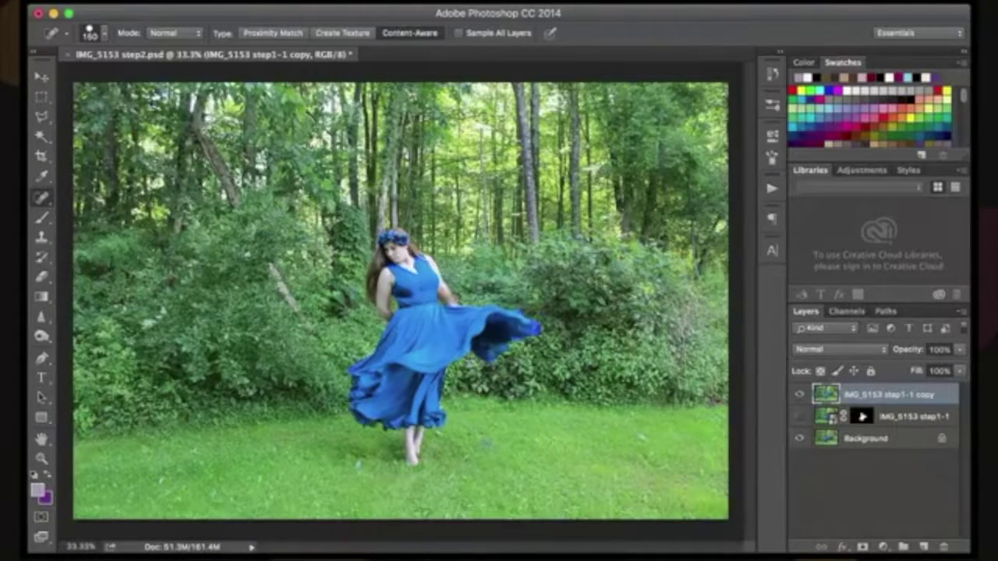
pyautogui.click(42, 237)
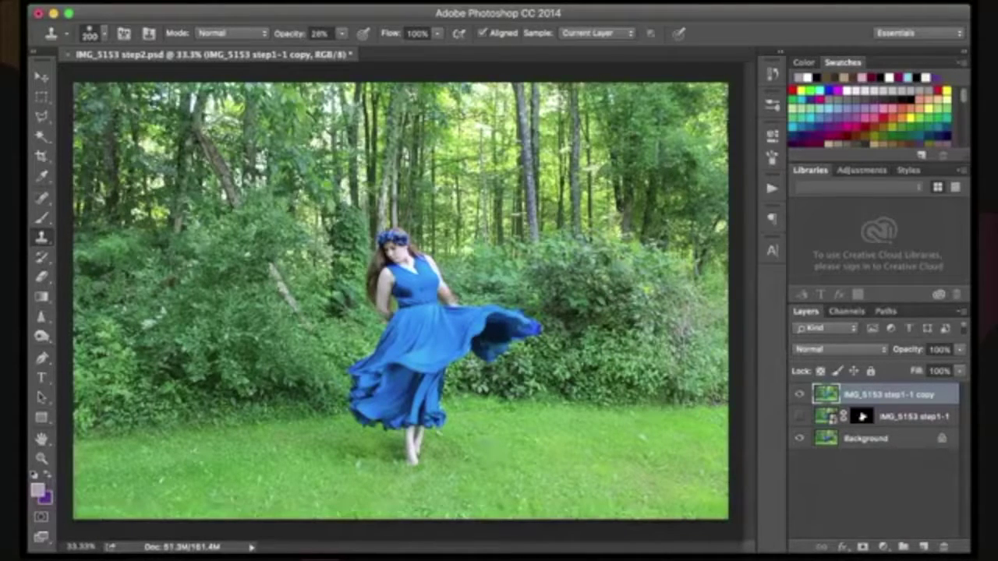
# Duplicate the retouched photo layer and set the duplicate's blend mode to Multiply.
pyautogui.click(41, 76)
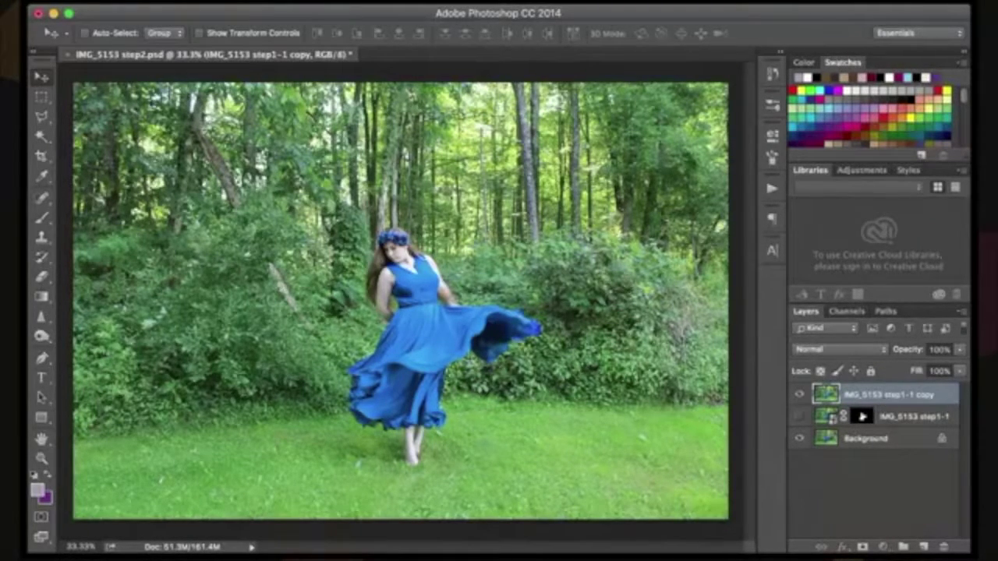
pyautogui.press('super+j')
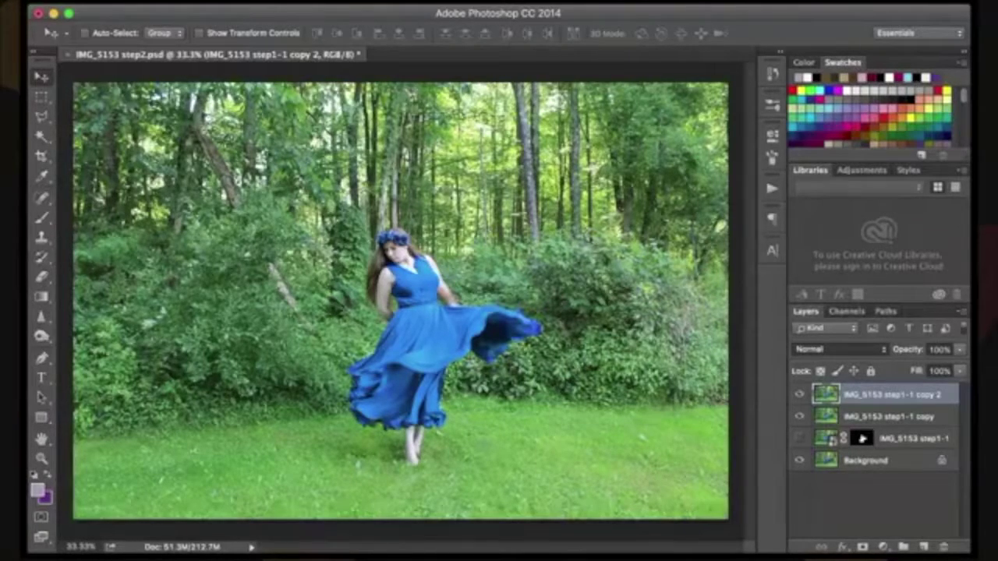
pyautogui.hotkey('shift', 'alt', 'm')
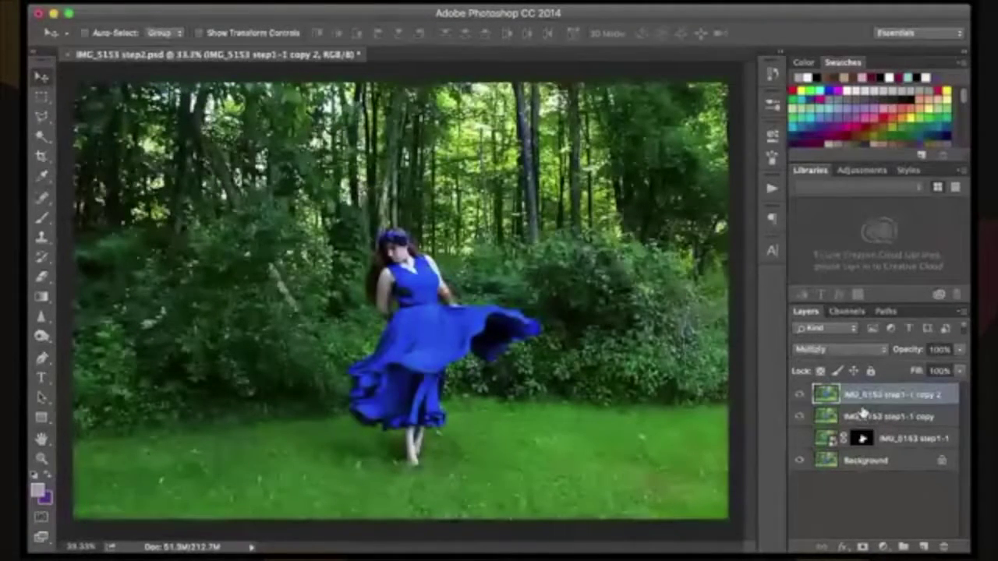
# Add a layer mask to the Multiply layer and prepare a black brush of size 900 for painting on it.
pyautogui.click(863, 549)
pyautogui.click(42, 218)
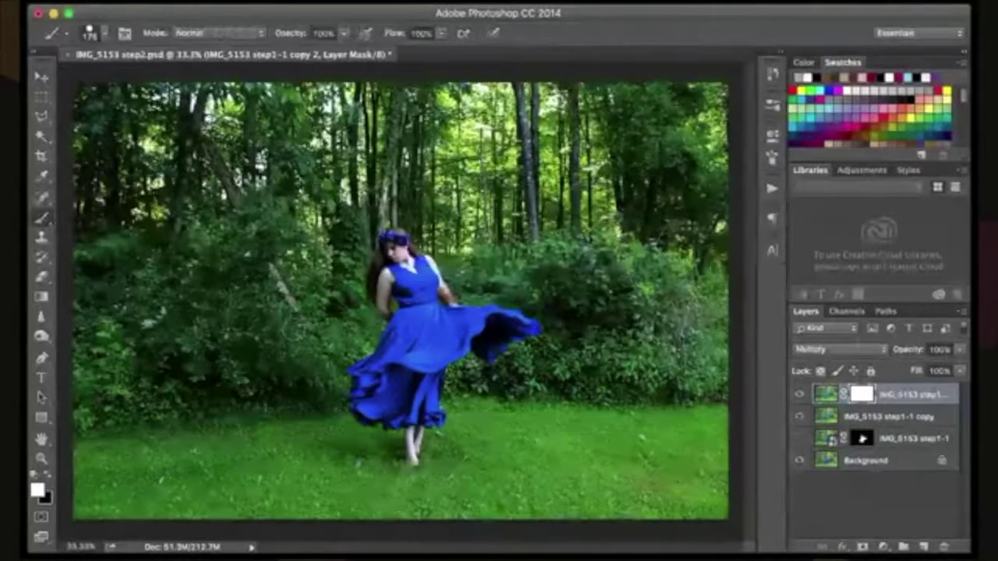
pyautogui.press(']')
pyautogui.press(']')
pyautogui.press(']')
pyautogui.press(']')
pyautogui.press(']')
pyautogui.press(']')
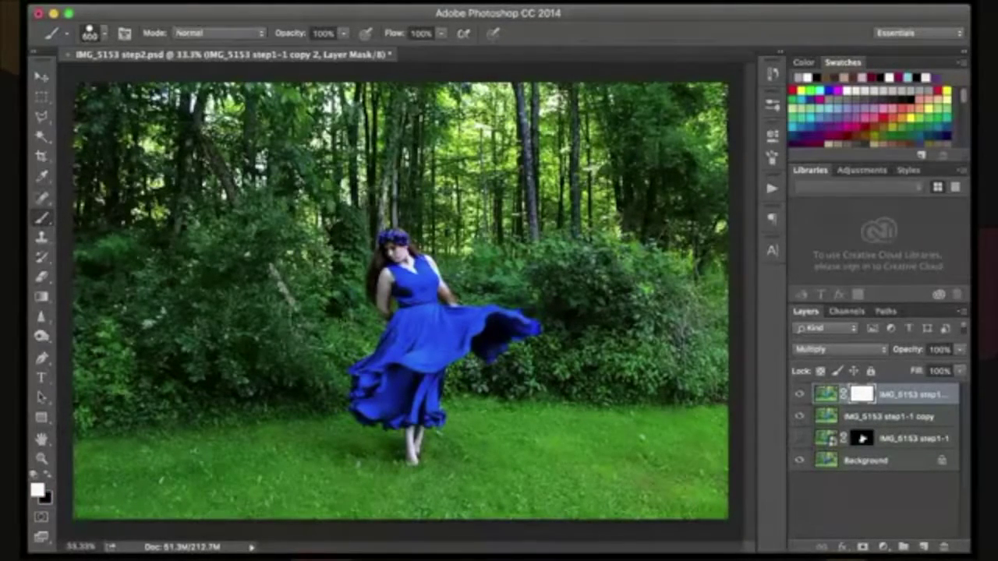
pyautogui.press('x')
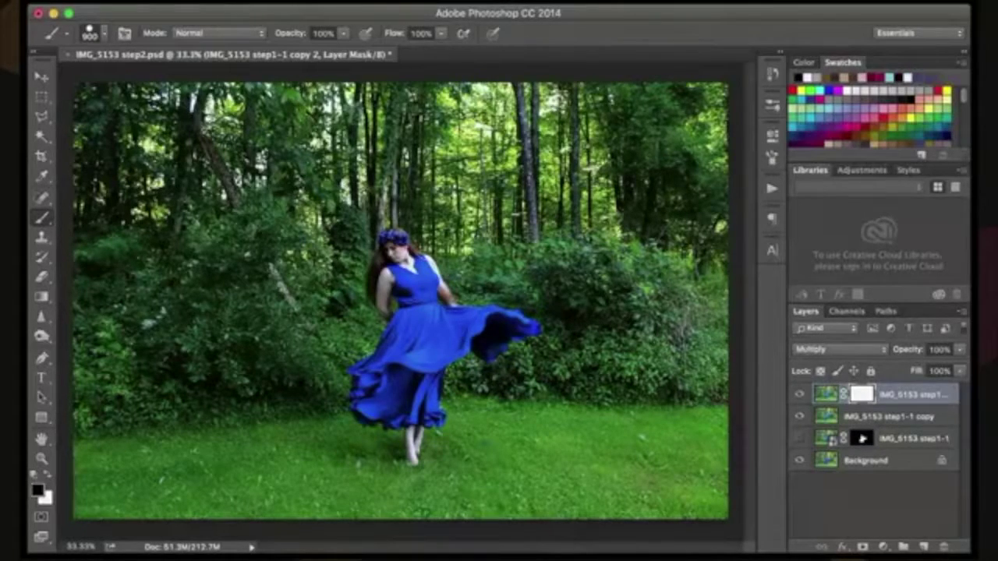
# Undo a hard-edged trial stroke and mask out the darkening over the woman and the area around her with a soft black brush.
pyautogui.moveTo(404, 168); pyautogui.dragTo(348, 360)
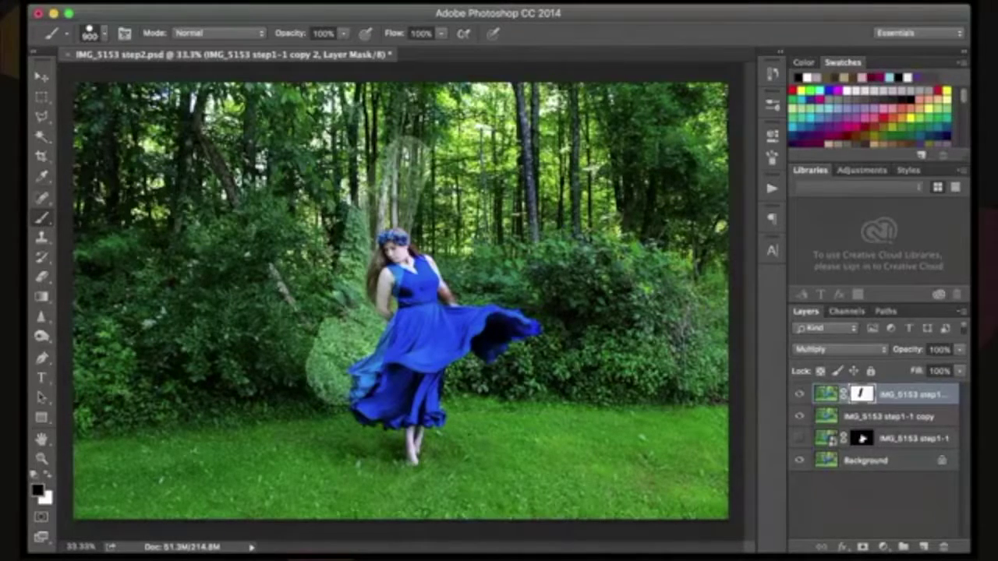
pyautogui.hotkey('ctrl', 'z')
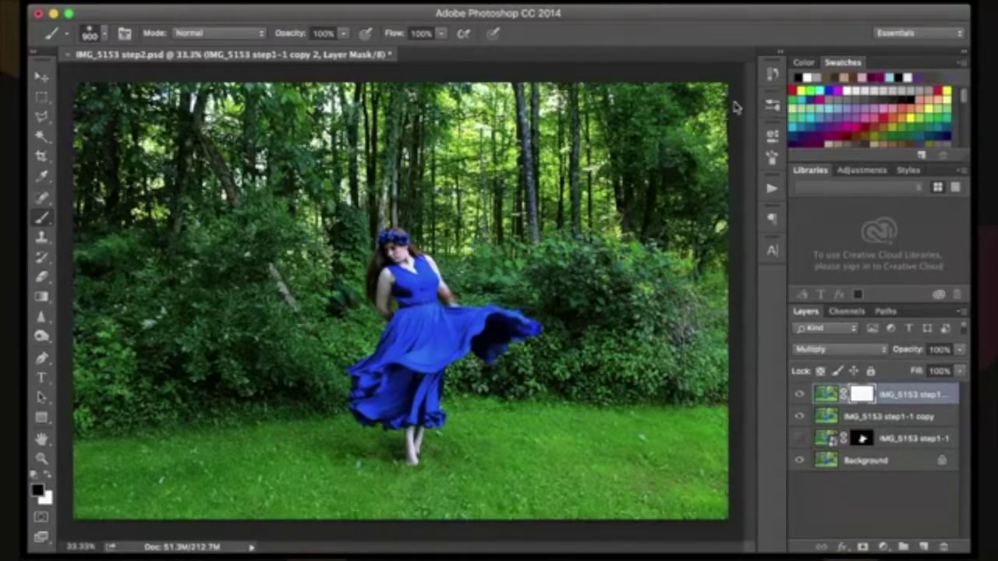
pyautogui.moveTo(409, 117)
pyautogui.mouseDown()
pyautogui.moveTo(368, 296)
pyautogui.moveTo(309, 452)
pyautogui.moveTo(320, 479)
pyautogui.moveTo(382, 467)
pyautogui.moveTo(566, 467)
pyautogui.moveTo(486, 308)
pyautogui.moveTo(467, 191)
pyautogui.moveTo(466, 105)
pyautogui.moveTo(476, 93)
pyautogui.moveTo(480, 101)
pyautogui.mouseUp()
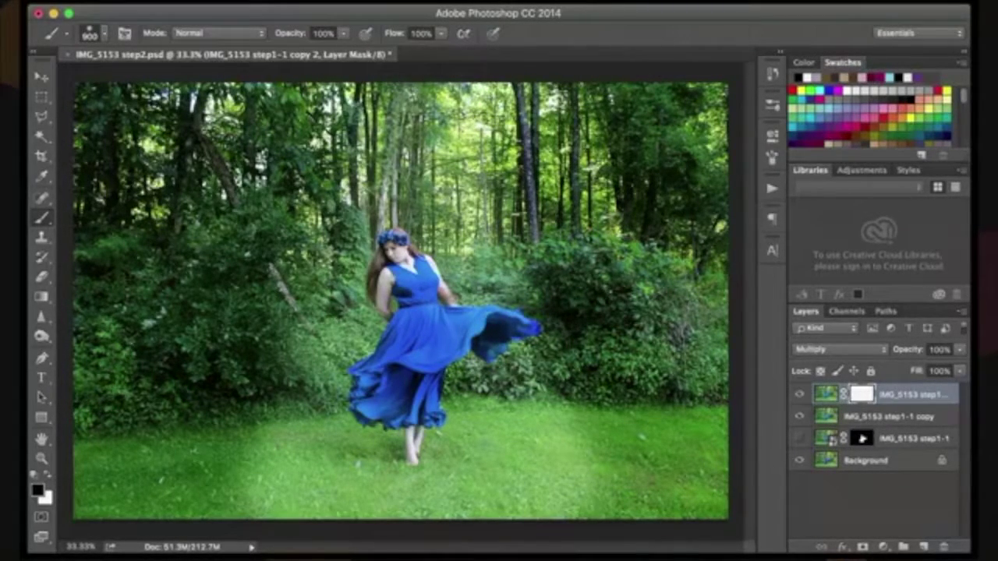
# Blend the mask's edges on the grass around the woman's feet with a white brush at 24% opacity.
pyautogui.press('4')
pyautogui.press('2')
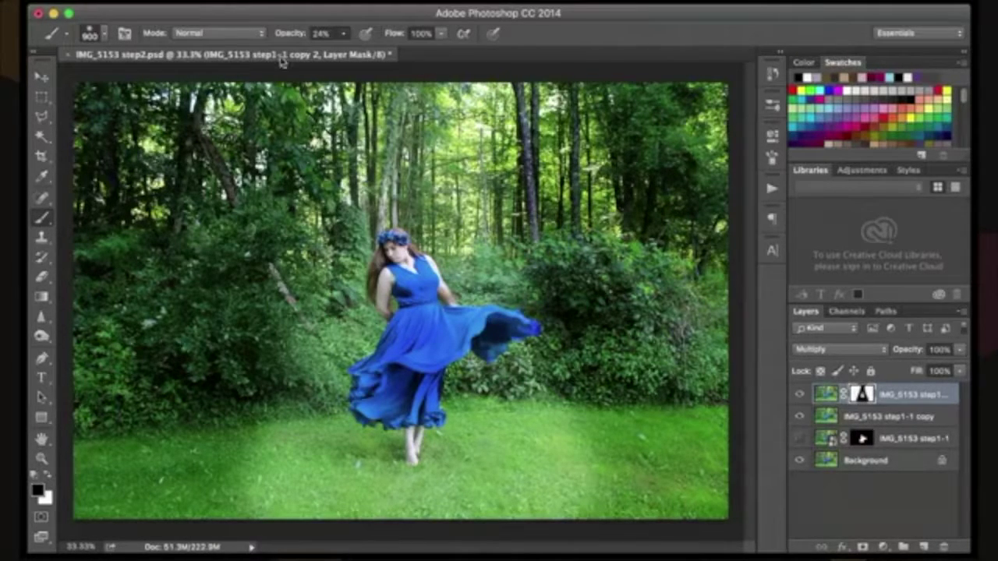
pyautogui.press('x')
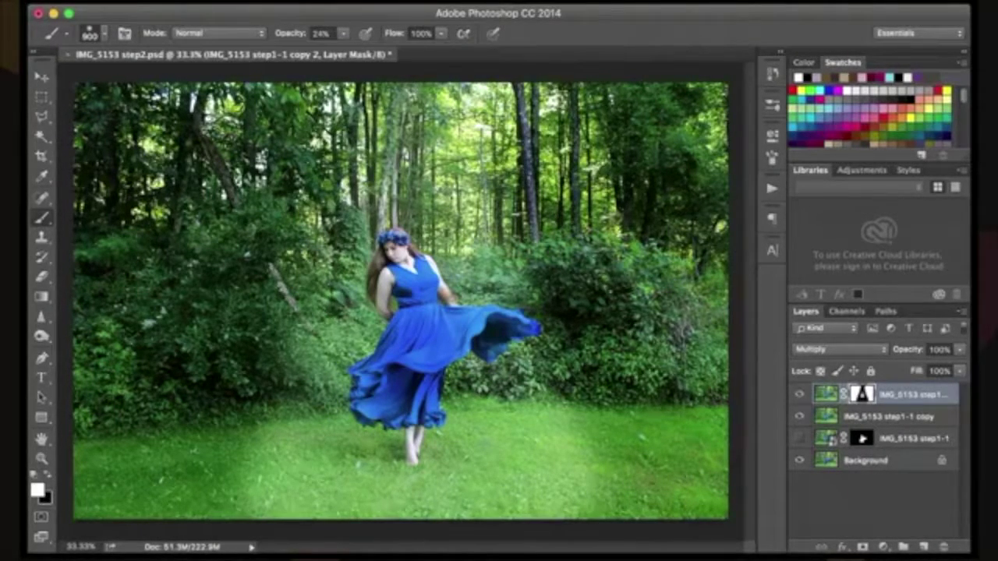
pyautogui.click(318, 440)
pyautogui.click(311, 452)
pyautogui.click(300, 464)
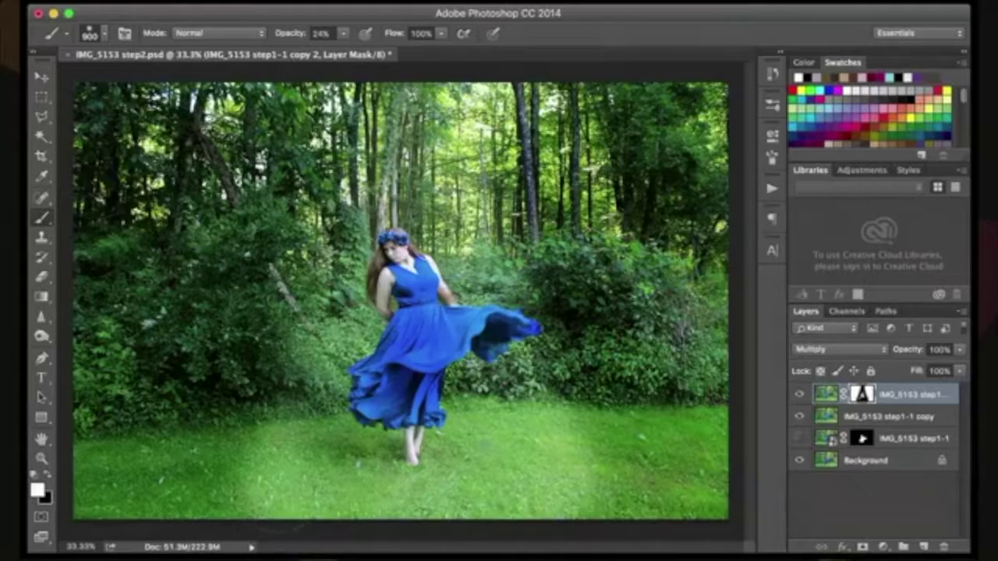
pyautogui.click(364, 483)
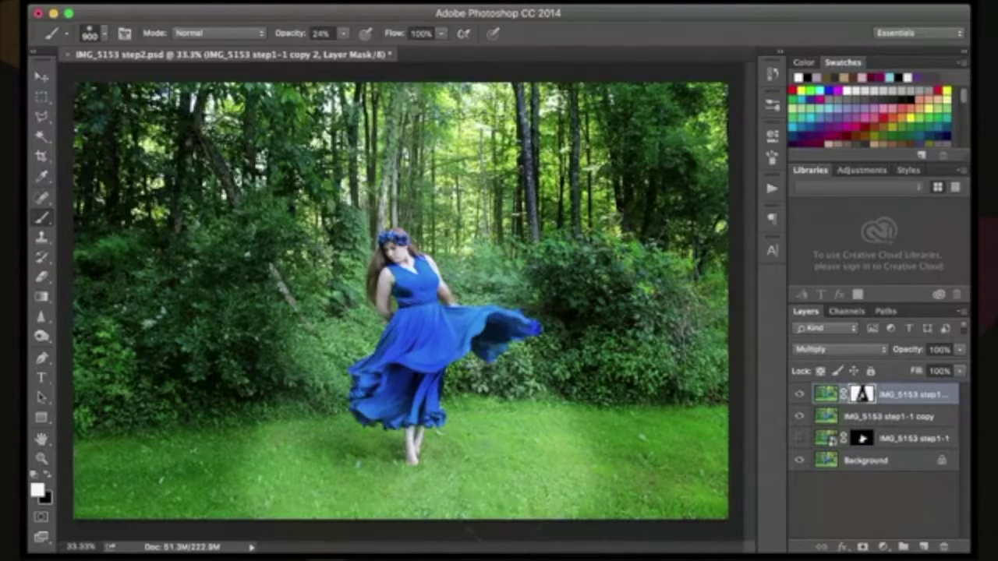
pyautogui.click(502, 486)
pyautogui.click(562, 486)
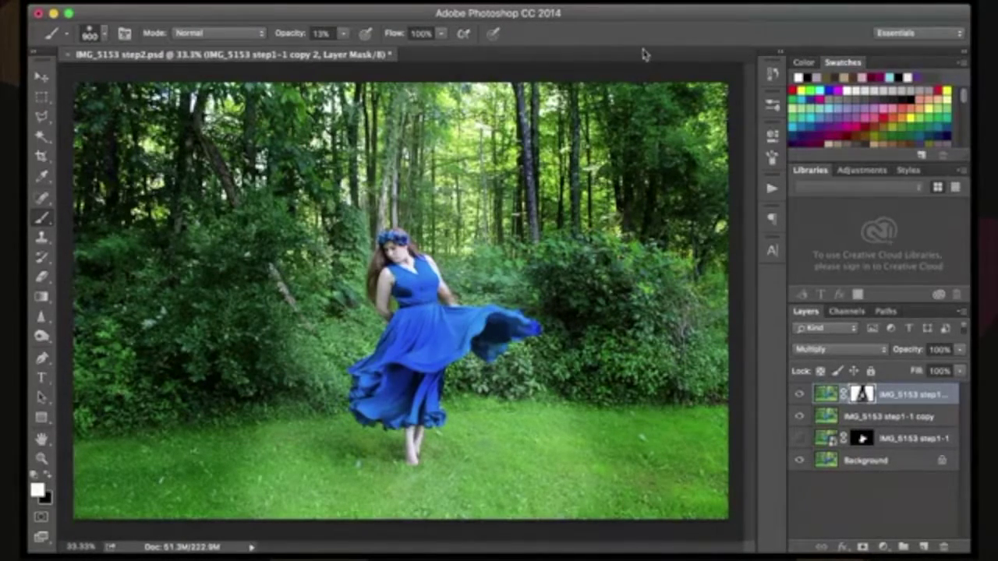
# Create a new layer and paint solid black at 100% brush opacity over the woods on both sides of the woman.
pyautogui.press('super+shift+alt+n')
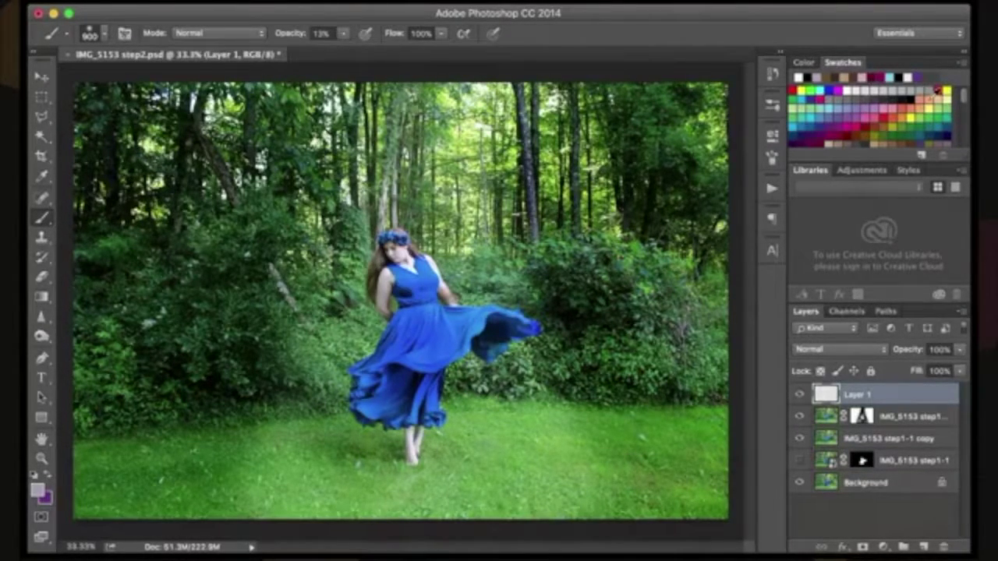
pyautogui.click(915, 93)
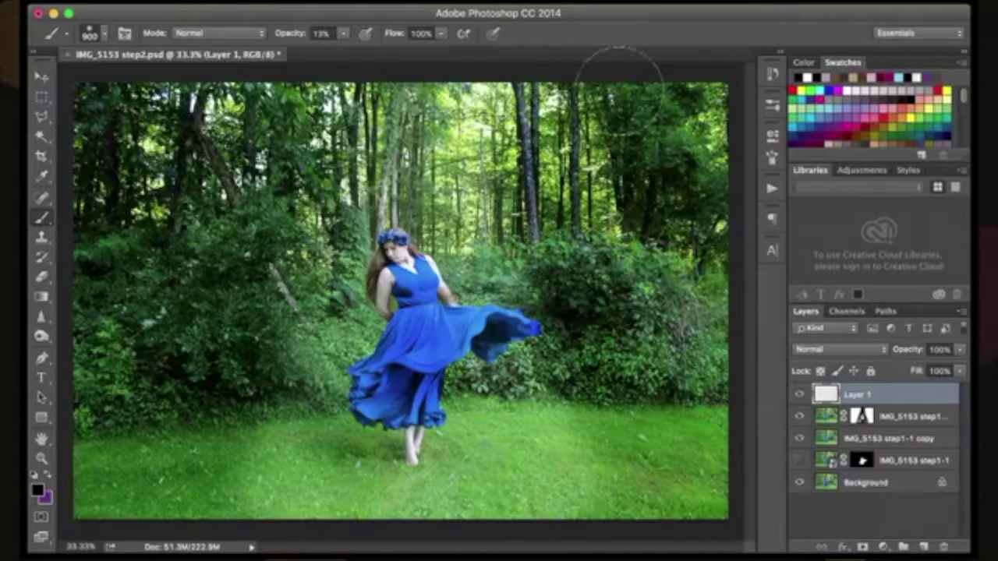
pyautogui.press('0')
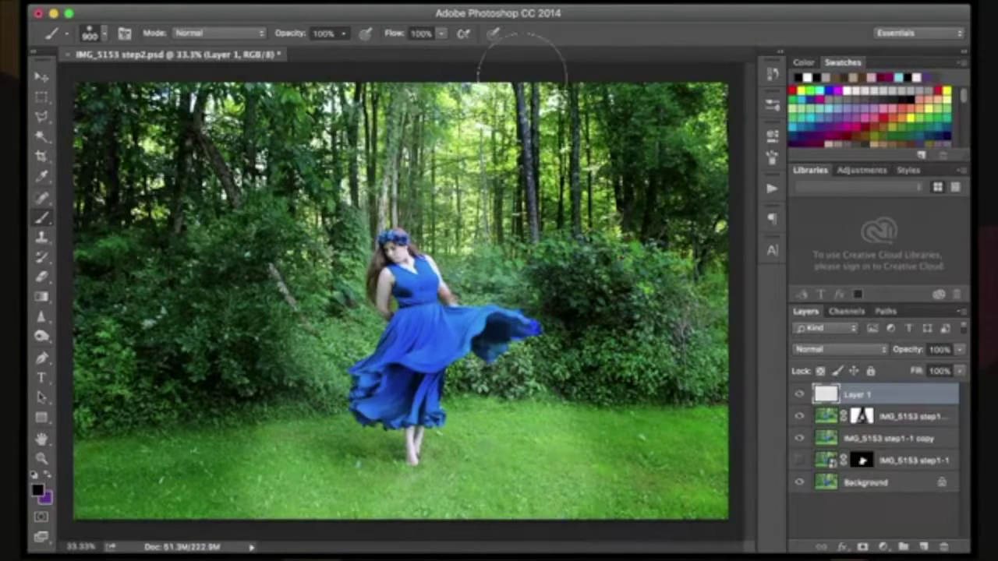
pyautogui.moveTo(117, 97)
pyautogui.mouseDown()
pyautogui.moveTo(101, 109)
pyautogui.moveTo(210, 125)
pyautogui.mouseUp()
pyautogui.moveTo(195, 307)
pyautogui.mouseDown()
pyautogui.moveTo(163, 442)
pyautogui.moveTo(177, 434)
pyautogui.moveTo(151, 494)
pyautogui.moveTo(207, 499)
pyautogui.mouseUp()
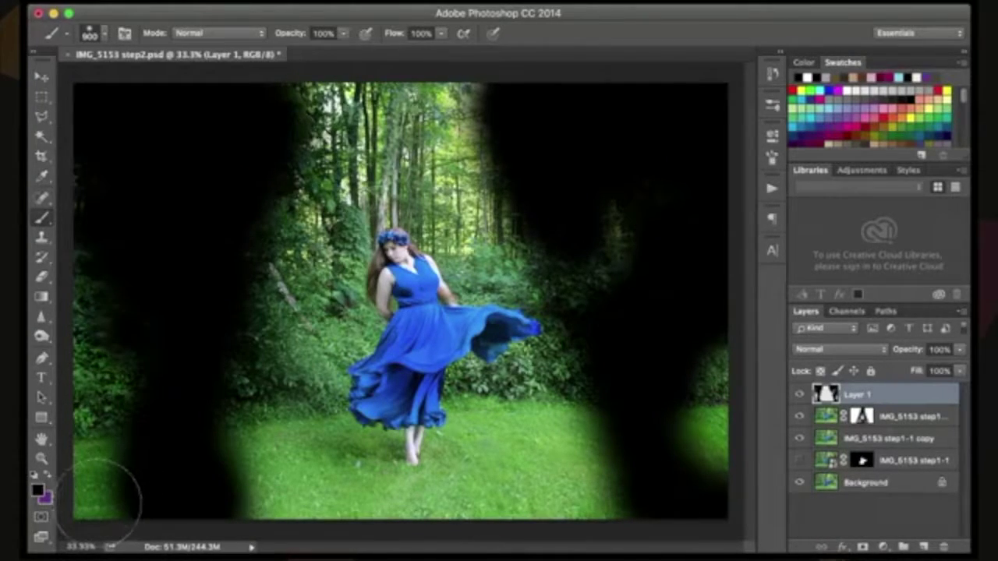
# Fill the remaining gaps in the black side areas and narrow the opening around the woman, rounding its lower corner.
pyautogui.moveTo(84, 444); pyautogui.dragTo(94, 147)
pyautogui.moveTo(589, 215); pyautogui.dragTo(615, 286)
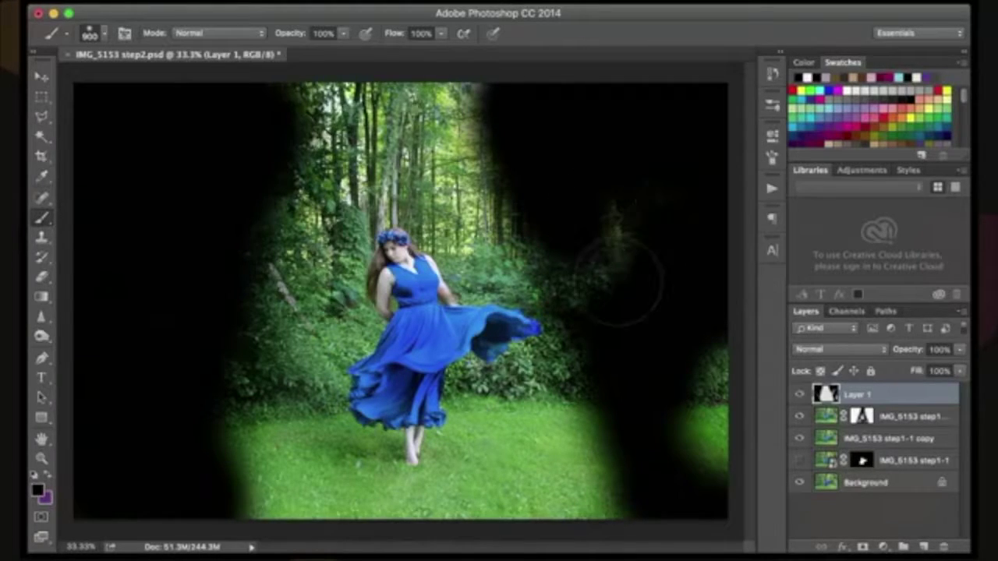
pyautogui.moveTo(713, 437)
pyautogui.mouseDown()
pyautogui.moveTo(706, 456)
pyautogui.moveTo(717, 423)
pyautogui.mouseUp()
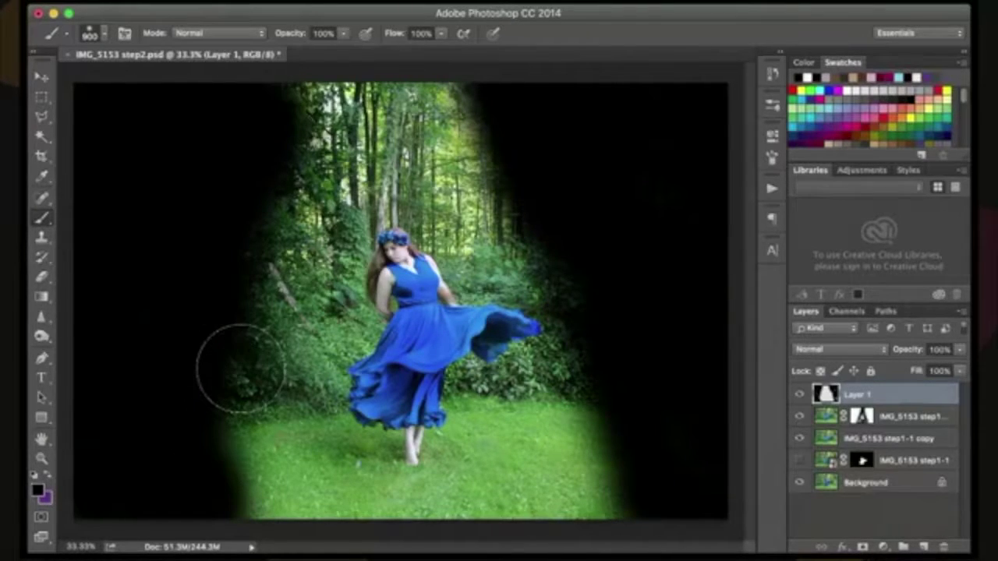
pyautogui.moveTo(294, 137)
pyautogui.mouseDown()
pyautogui.moveTo(273, 180)
pyautogui.moveTo(242, 260)
pyautogui.moveTo(251, 360)
pyautogui.moveTo(170, 427)
pyautogui.moveTo(202, 446)
pyautogui.mouseUp()
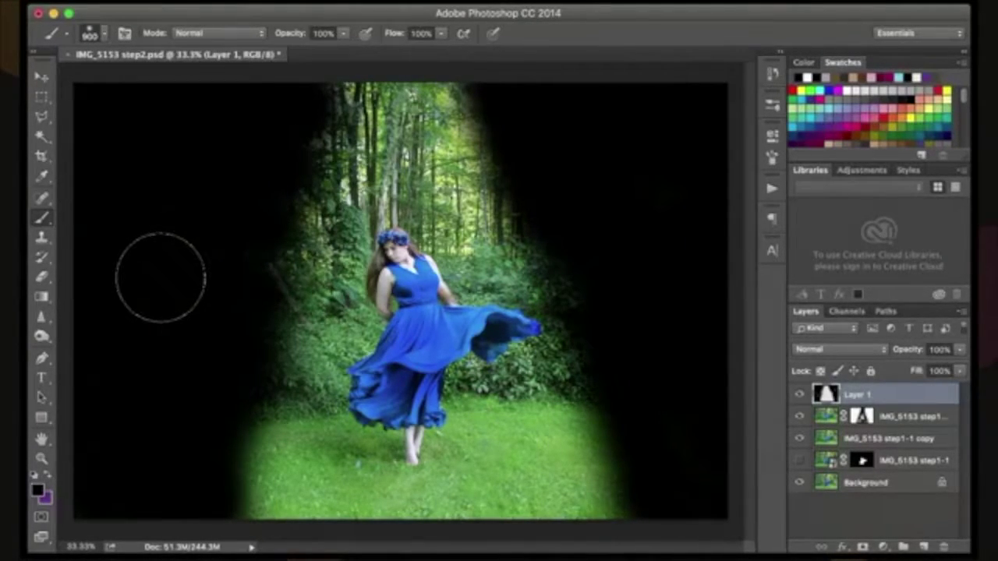
pyautogui.moveTo(248, 526); pyautogui.dragTo(298, 546)
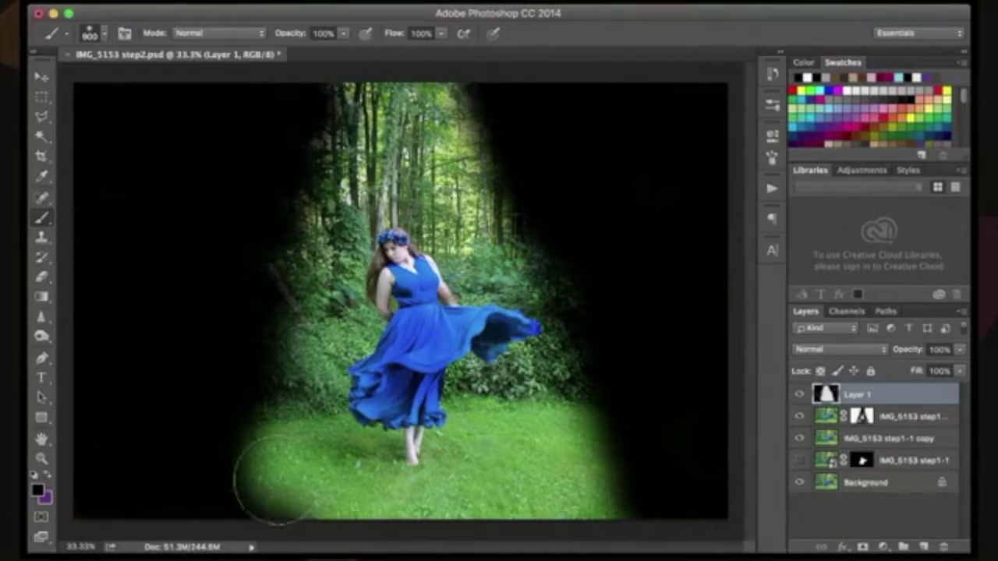
# Undo the oversized stroke on the grass and paint black along the photo's lower edge with a brush of size 600.
pyautogui.moveTo(323, 533); pyautogui.dragTo(375, 511)
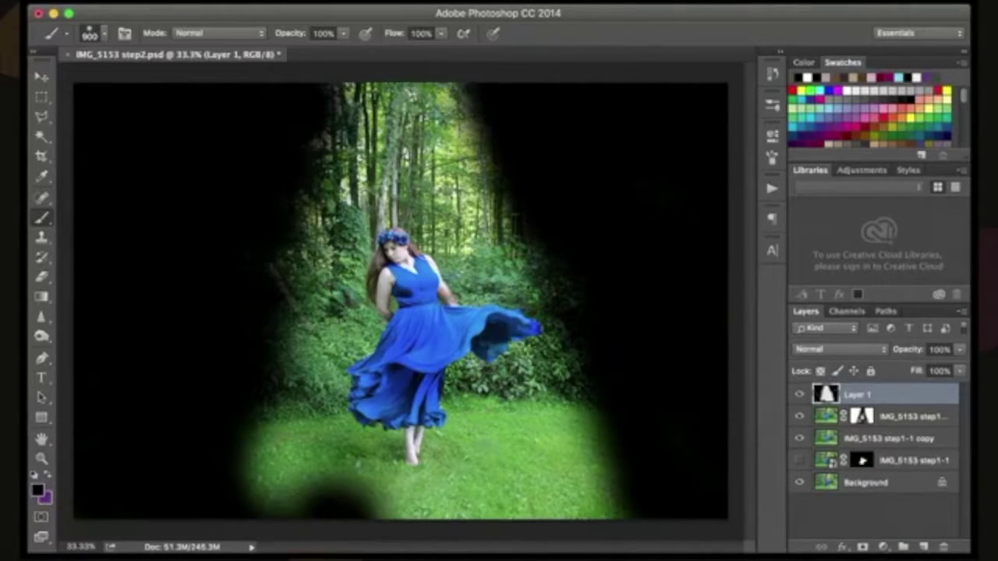
pyautogui.press('super+z')
pyautogui.press('[')
pyautogui.press('[')
pyautogui.press('[')
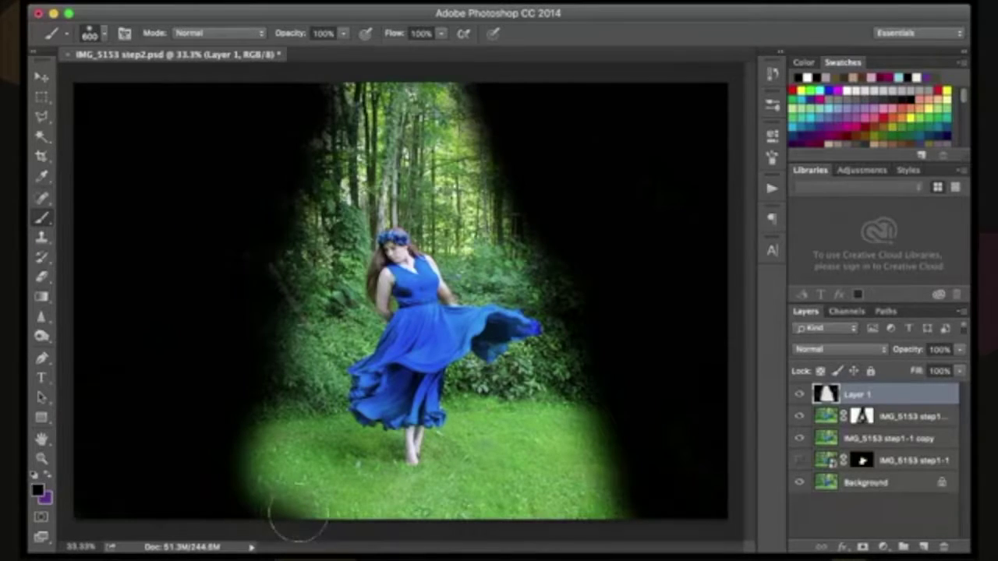
pyautogui.moveTo(289, 530)
pyautogui.mouseDown()
pyautogui.moveTo(526, 540)
pyautogui.moveTo(642, 497)
pyautogui.moveTo(648, 481)
pyautogui.moveTo(611, 526)
pyautogui.moveTo(637, 444)
pyautogui.moveTo(613, 519)
pyautogui.mouseUp()
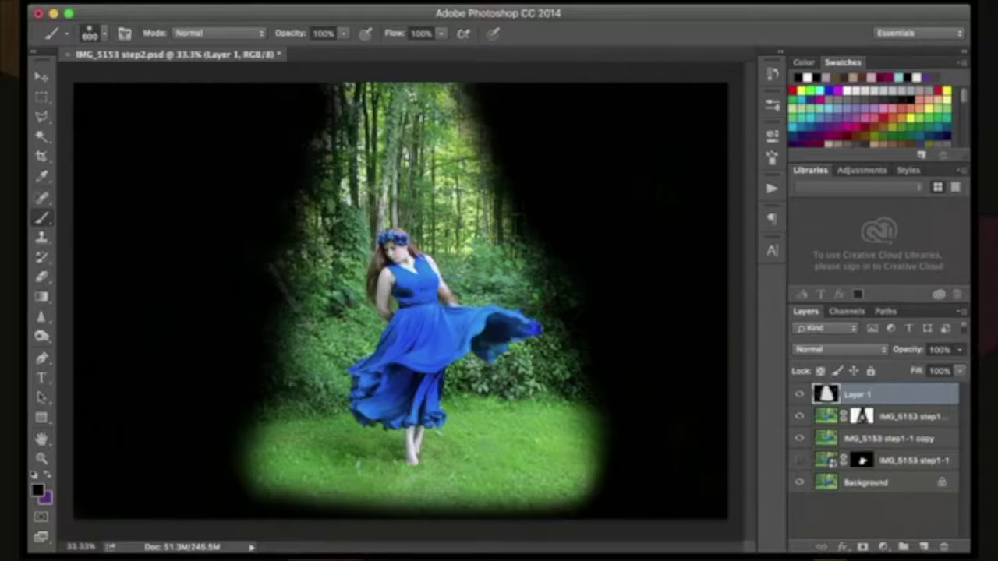
# Lower the black painted layer's opacity to 79% and add a layer mask to it.
pyautogui.moveTo(907, 349)
pyautogui.mouseDown()
pyautogui.moveTo(886, 349)
pyautogui.moveTo(908, 349)
pyautogui.mouseUp()
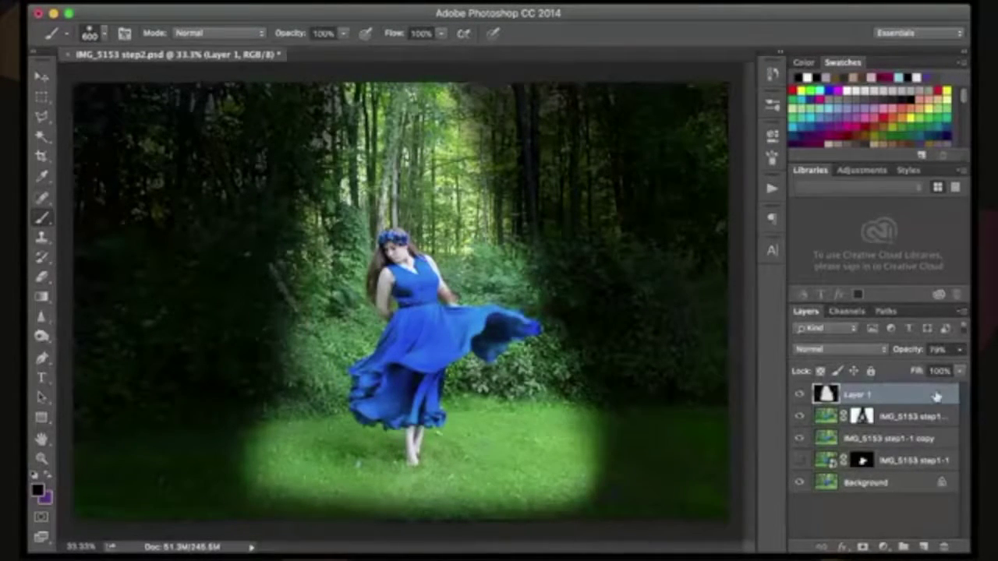
pyautogui.click(863, 549)
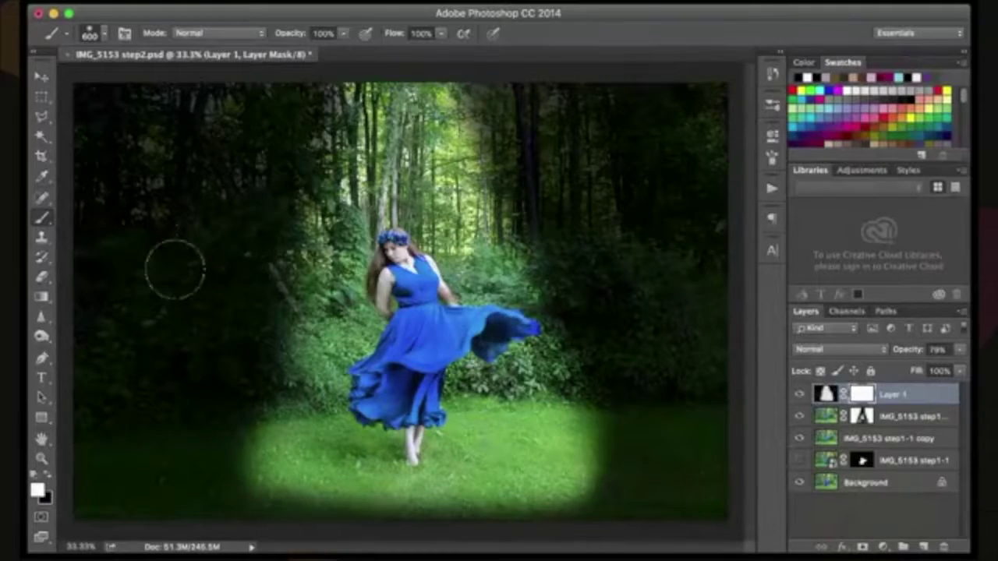
# Soften the vignette's inner edges on the mask with a black brush of size 1100 at 12% opacity.
pyautogui.moveTo(340, 33); pyautogui.dragTo(279, 34)
pyautogui.press('x')
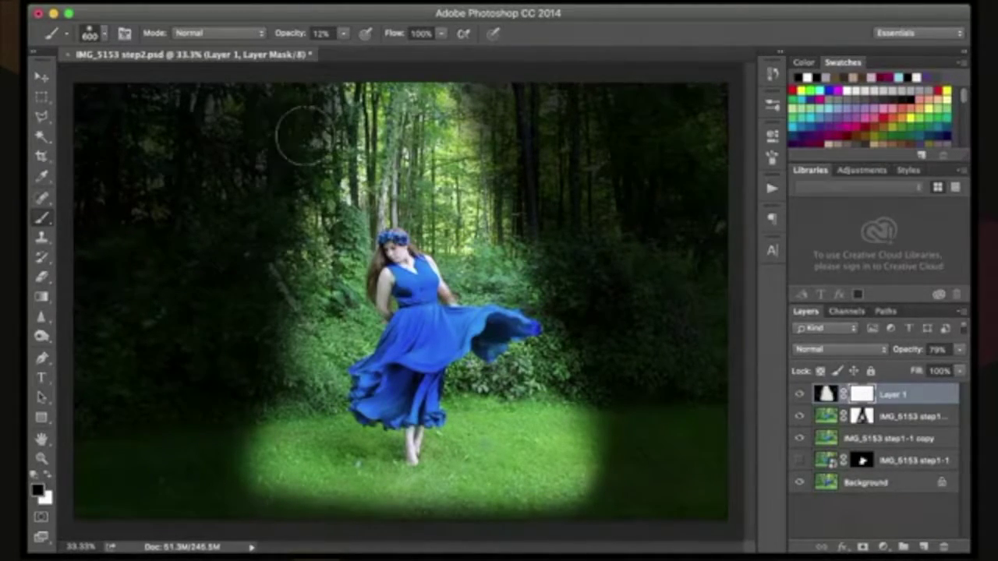
pyautogui.press(']')
pyautogui.press(']')
pyautogui.press(']')
pyautogui.press(']')
pyautogui.press(']')
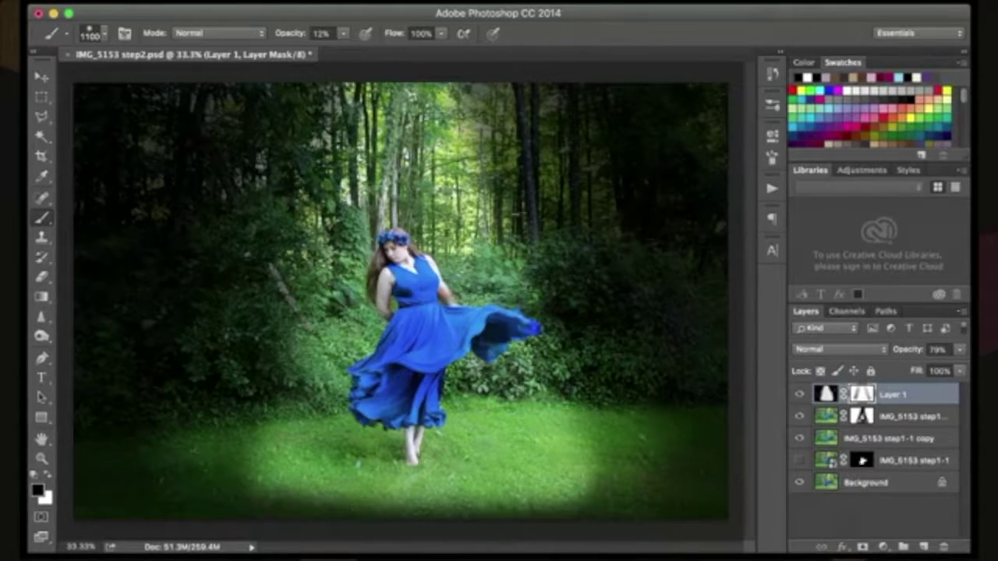
# Add a solid color fill layer above all layers and give it a dark purple swatch color.
pyautogui.click(42, 76)
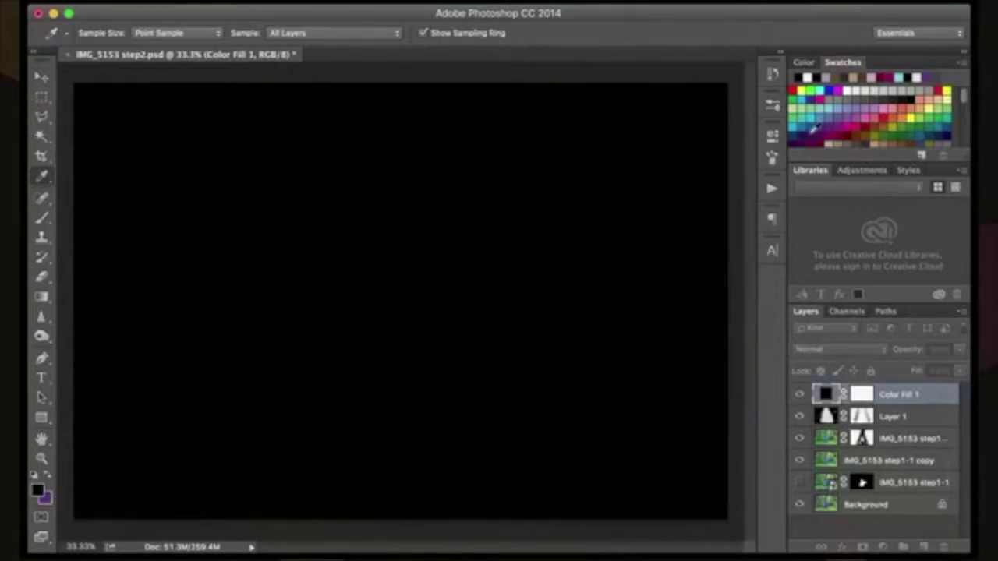
pyautogui.click(811, 134)
pyautogui.press('Return')
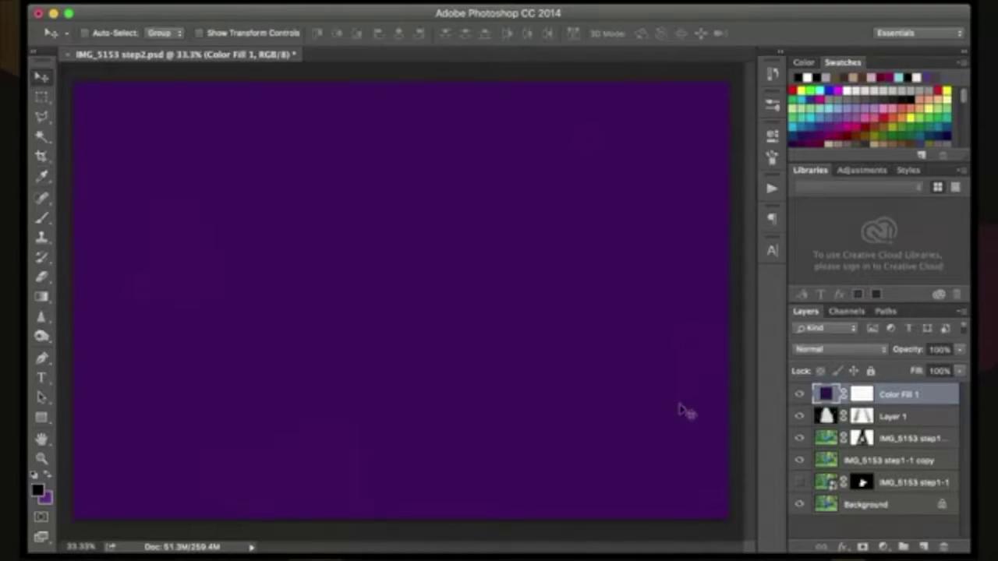
# Set the color fill layer's blend mode to Color and lower its opacity to 57%.
pyautogui.click(879, 353)
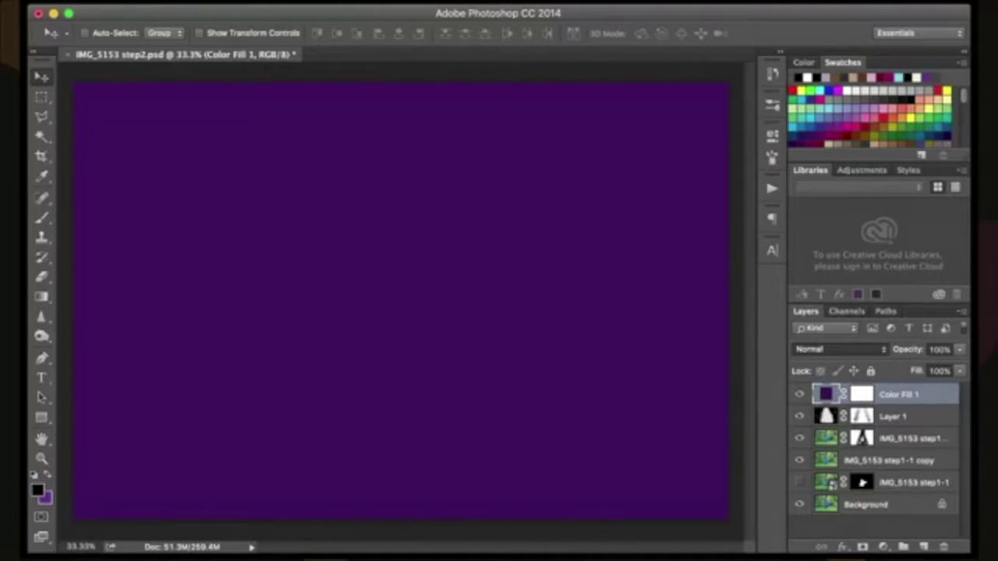
pyautogui.hotkey('alt', 'shift', 'c')
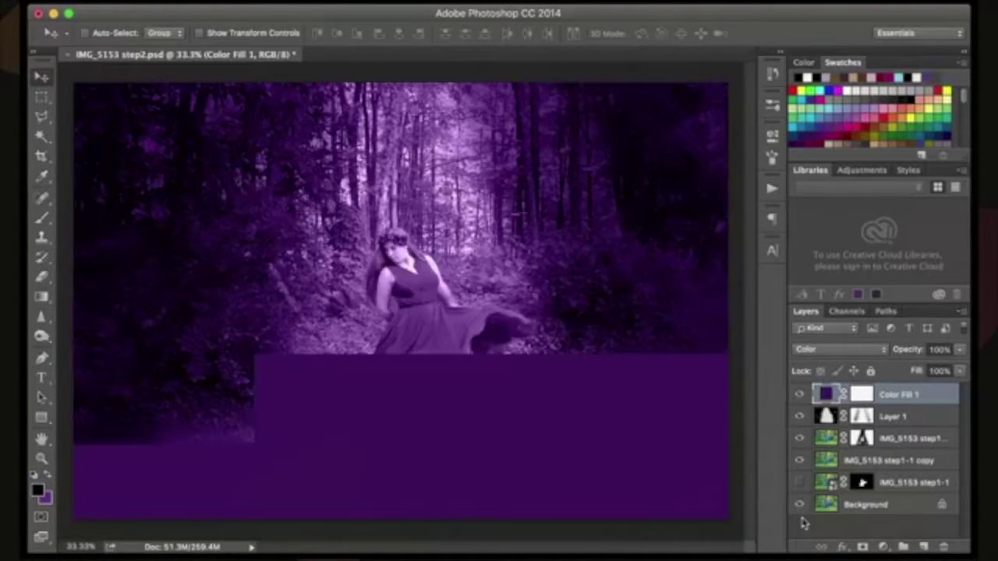
pyautogui.click(960, 352)
pyautogui.moveTo(962, 365); pyautogui.dragTo(933, 365)
pyautogui.press('4')
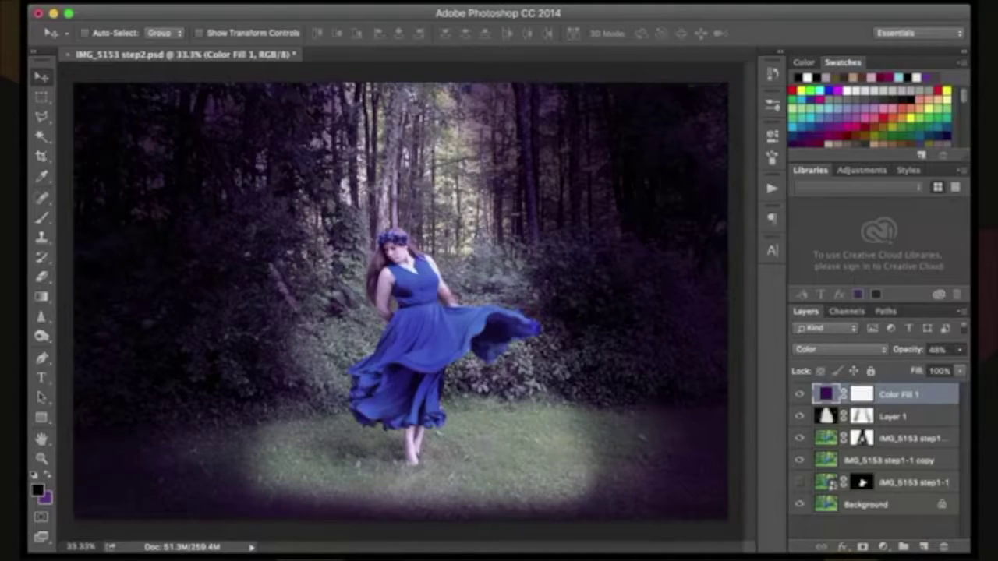
pyautogui.press('3')
pyautogui.press('9')
pyautogui.press('7')
pyautogui.press('Return')
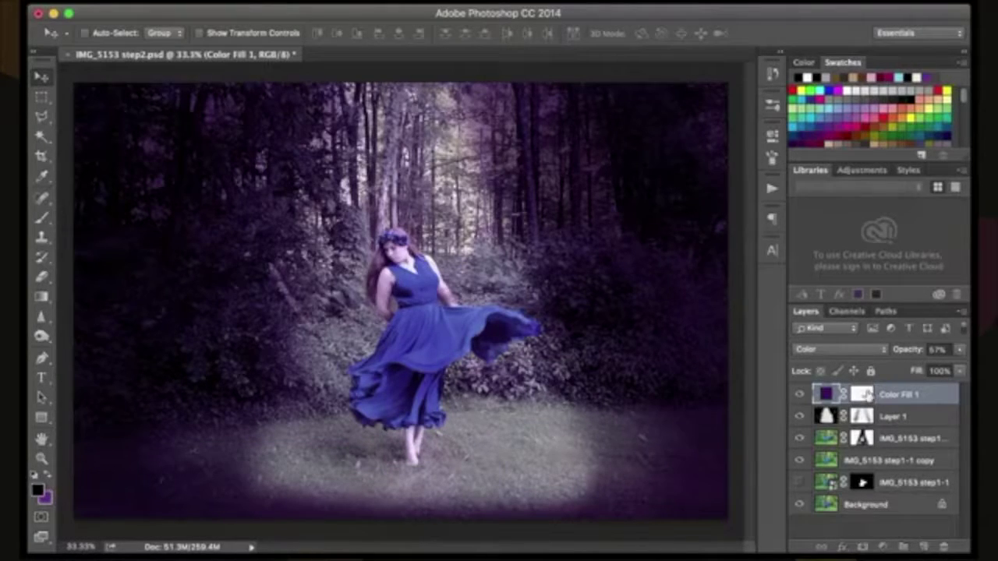
# Fade the purple tint over the surroundings on the color fill's mask with a size 1100 black brush at 24% opacity.
pyautogui.click(862, 394)
pyautogui.click(40, 220)
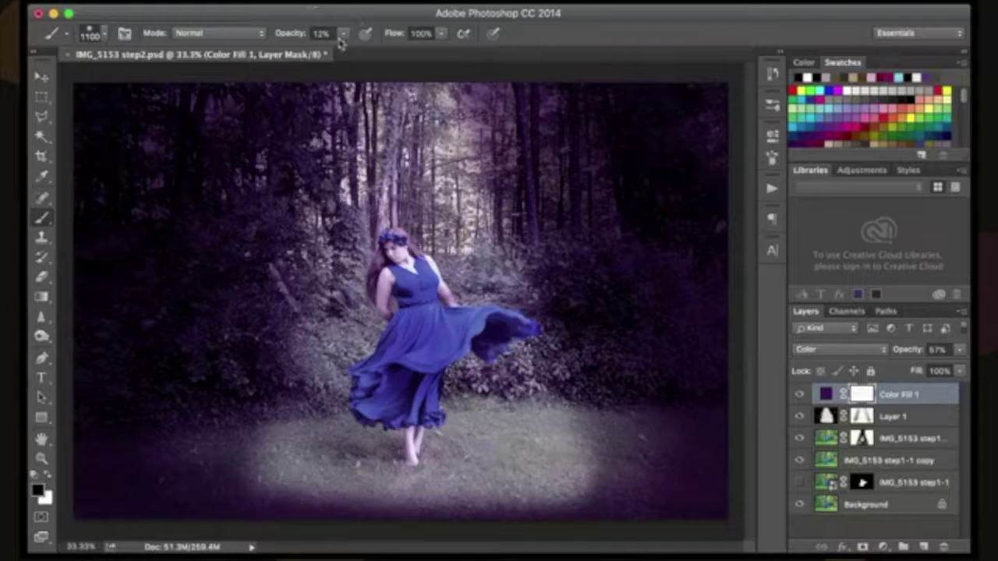
pyautogui.press('2')
pyautogui.press('4')
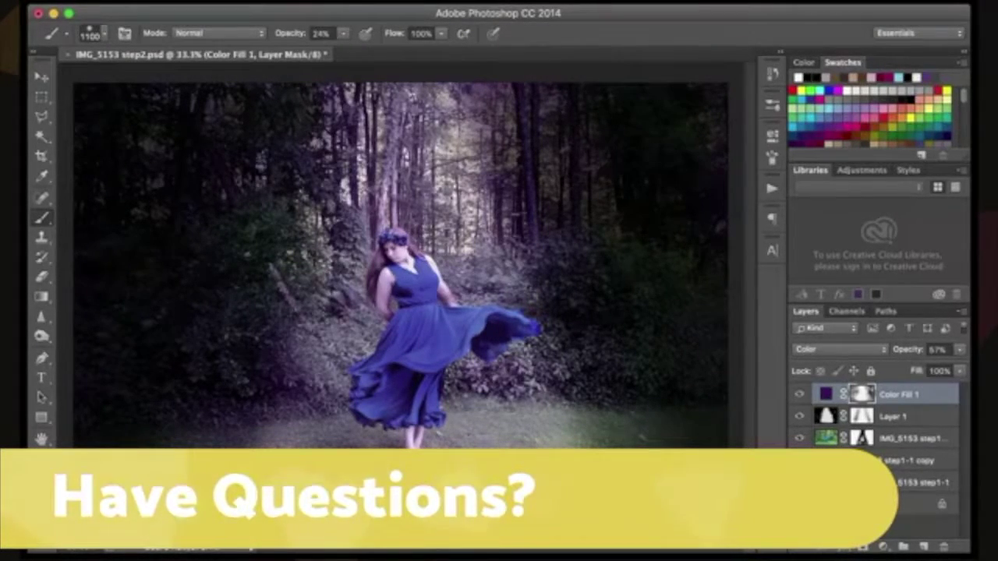
# Restore some purple tint over the trees and bushes right of the woman by painting the mask white with a size 700 brush.
pyautogui.press('[')
pyautogui.press('[')
pyautogui.press('[')
pyautogui.press('[')
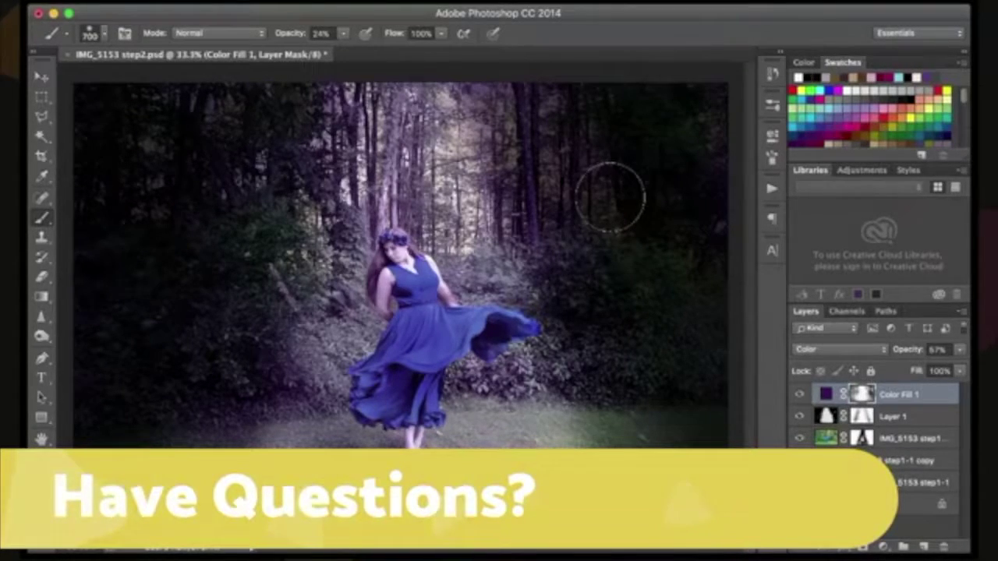
pyautogui.press('x')
pyautogui.moveTo(617, 257)
pyautogui.mouseDown()
pyautogui.moveTo(660, 258)
pyautogui.moveTo(675, 272)
pyautogui.moveTo(704, 357)
pyautogui.moveTo(708, 276)
pyautogui.mouseUp()
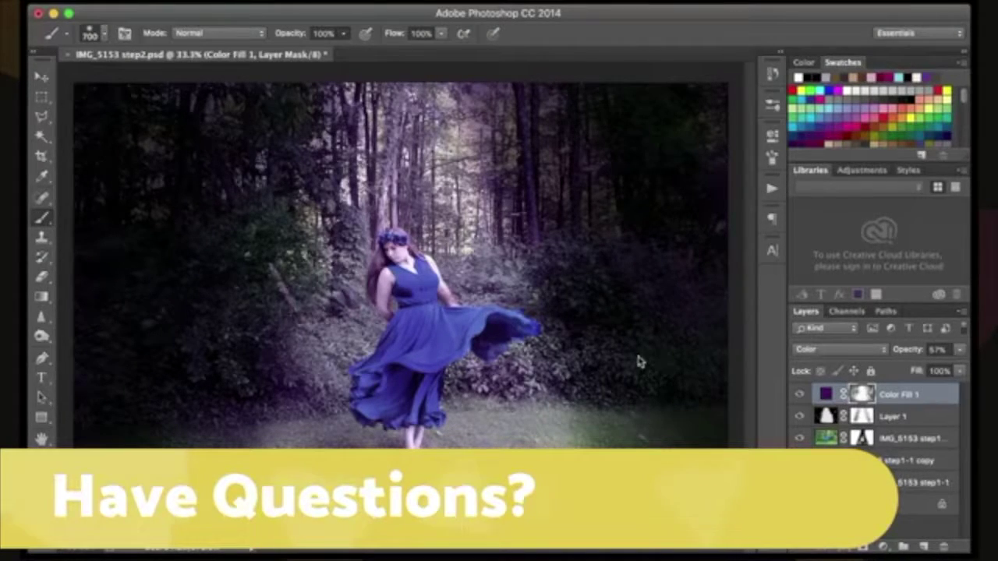
pyautogui.moveTo(651, 387)
pyautogui.mouseDown()
pyautogui.moveTo(627, 352)
pyautogui.moveTo(666, 446)
pyautogui.moveTo(696, 472)
pyautogui.moveTo(714, 420)
pyautogui.moveTo(704, 281)
pyautogui.mouseUp()
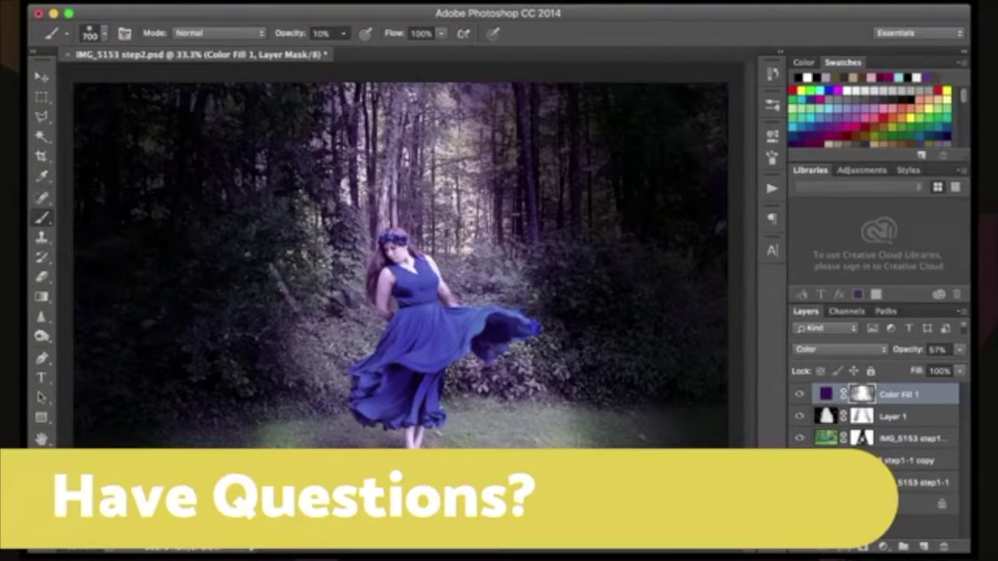
# Even out the tint over the left bushes at 13% brush opacity and reduce it on the woman with a size 125 brush.
pyautogui.press('3')
pyautogui.moveTo(201, 337)
pyautogui.mouseDown()
pyautogui.moveTo(247, 335)
pyautogui.moveTo(261, 356)
pyautogui.moveTo(265, 334)
pyautogui.moveTo(292, 386)
pyautogui.moveTo(270, 342)
pyautogui.moveTo(282, 376)
pyautogui.mouseUp()
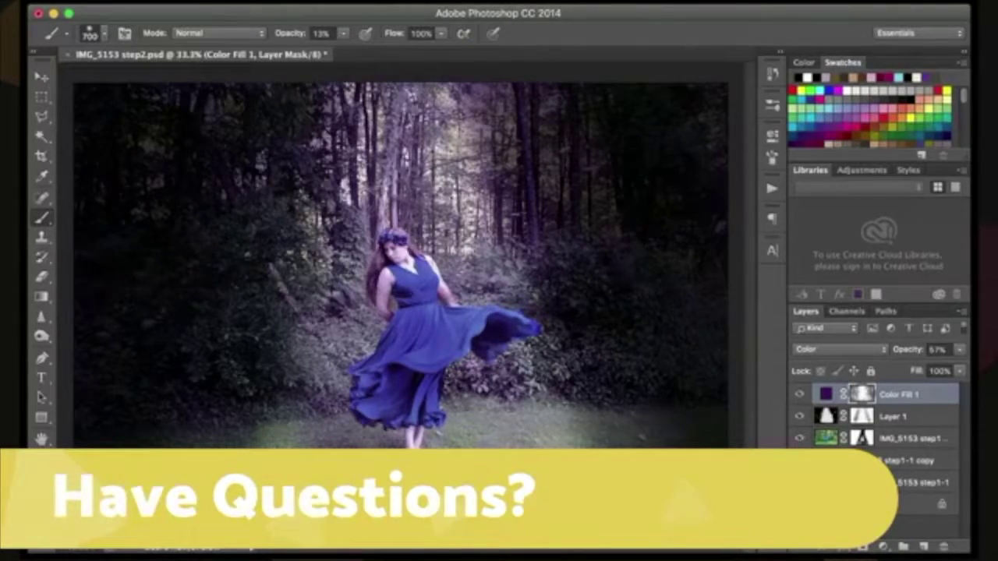
pyautogui.press('[')
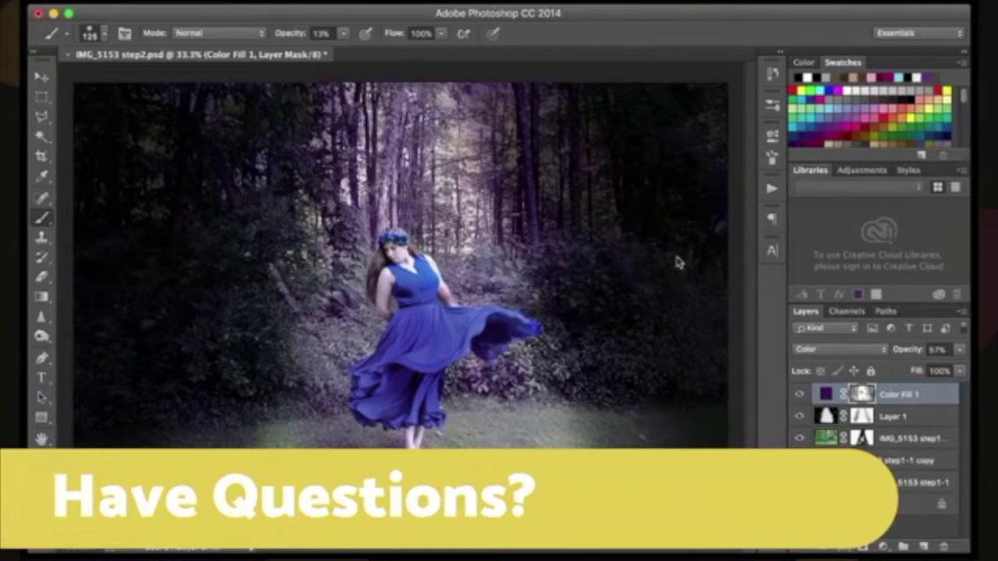
# Add a new layer and outline the lit area around the woman in magenta with a small brush at 100% opacity.
pyautogui.press('super+shift+alt+n')
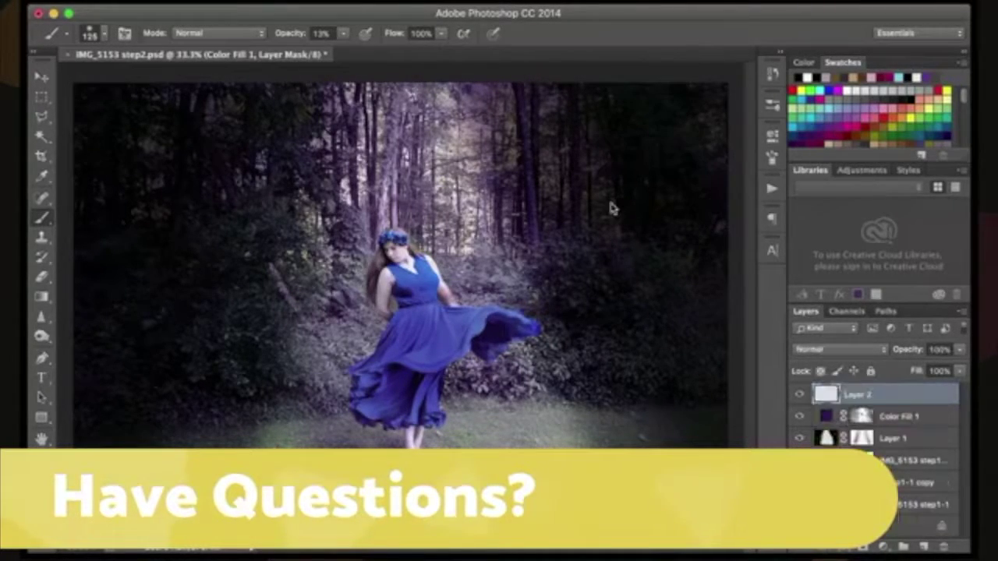
pyautogui.press('[')
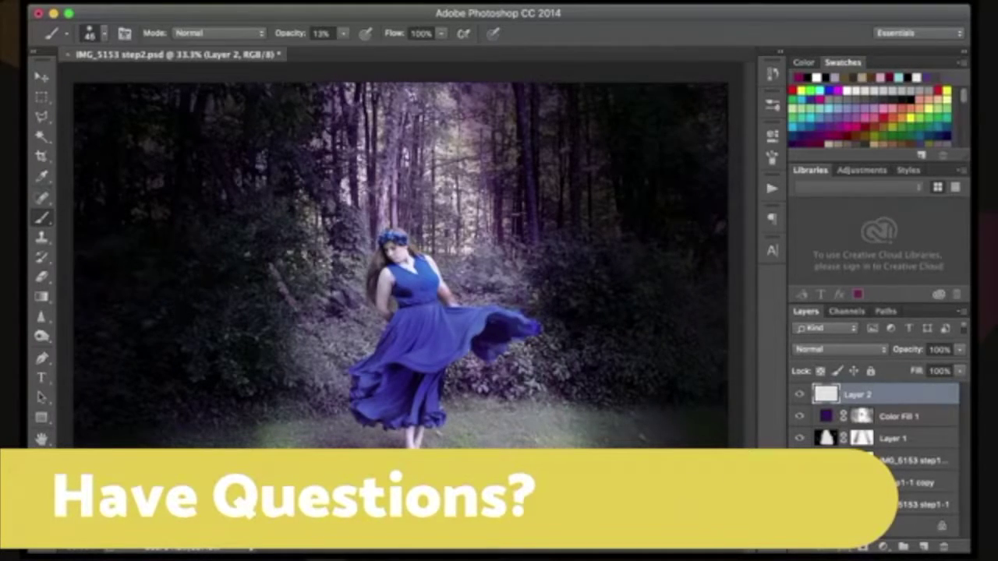
pyautogui.press('0')
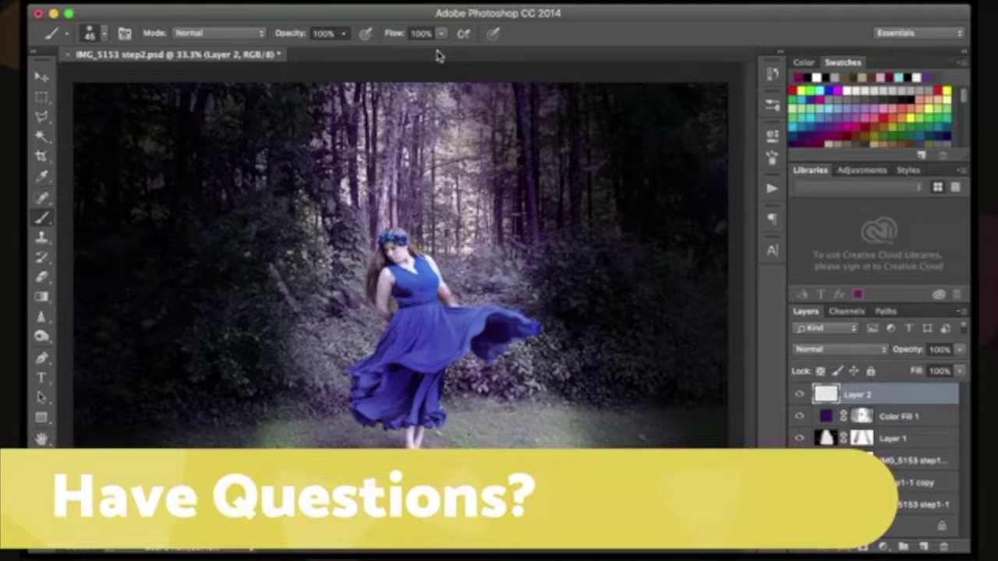
pyautogui.moveTo(470, 117)
pyautogui.mouseDown()
pyautogui.moveTo(517, 259)
pyautogui.moveTo(580, 398)
pyautogui.mouseUp()
pyautogui.moveTo(365, 84)
pyautogui.mouseDown()
pyautogui.moveTo(272, 318)
pyautogui.moveTo(312, 446)
pyautogui.moveTo(552, 419)
pyautogui.moveTo(567, 386)
pyautogui.mouseUp()
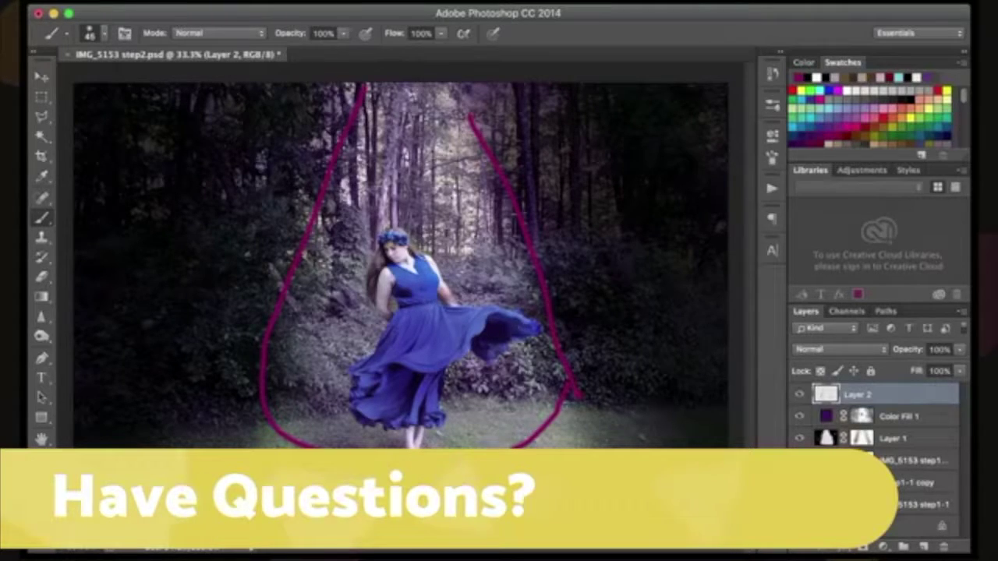
# Mark the bright gaps between the trees and the grass at her feet in magenta, and delete the marking layer.
pyautogui.moveTo(372, 121)
pyautogui.mouseDown()
pyautogui.moveTo(402, 109)
pyautogui.moveTo(449, 117)
pyautogui.mouseUp()
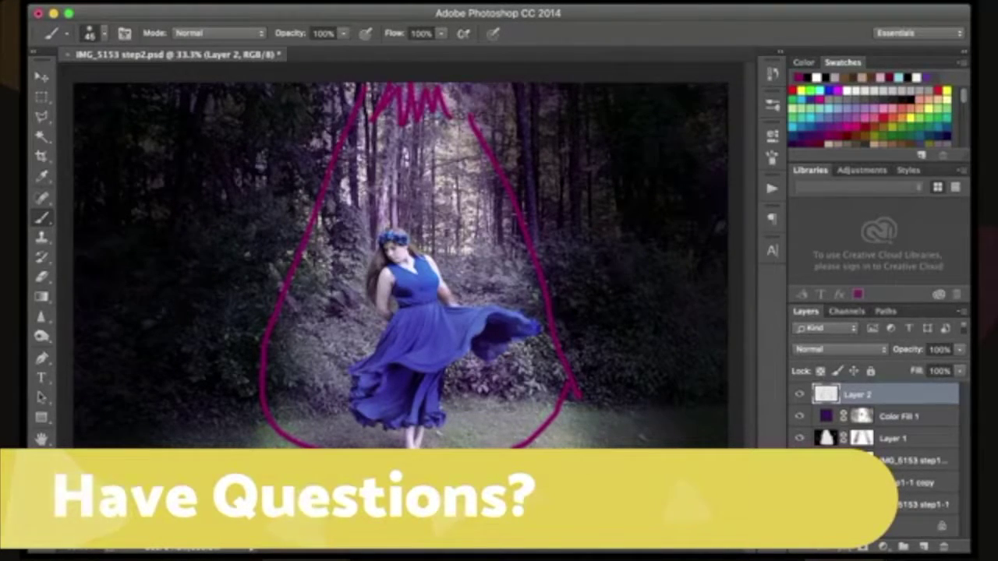
pyautogui.moveTo(426, 226)
pyautogui.mouseDown()
pyautogui.moveTo(452, 228)
pyautogui.moveTo(455, 240)
pyautogui.mouseUp()
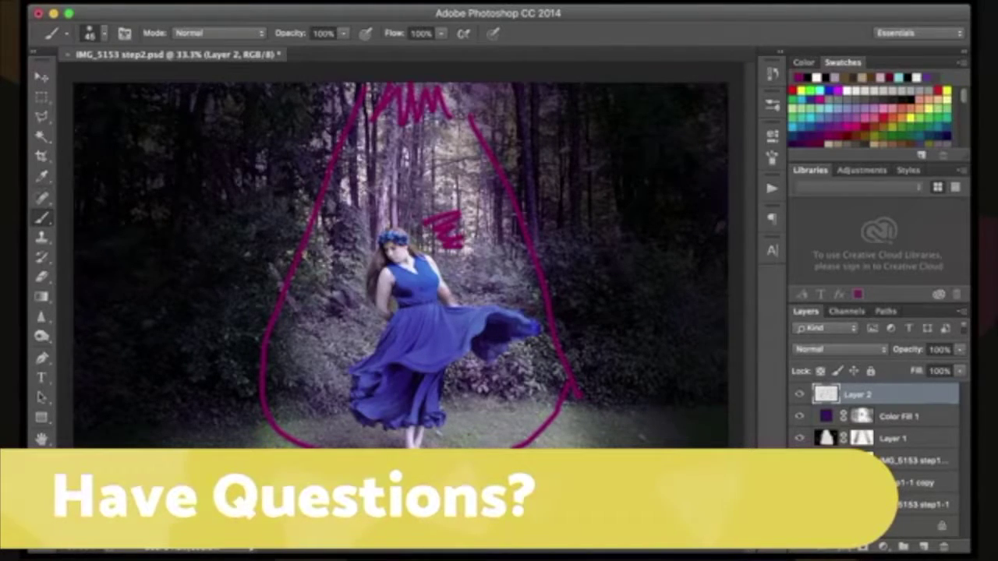
pyautogui.moveTo(344, 178); pyautogui.dragTo(340, 201)
pyautogui.moveTo(361, 142); pyautogui.dragTo(365, 196)
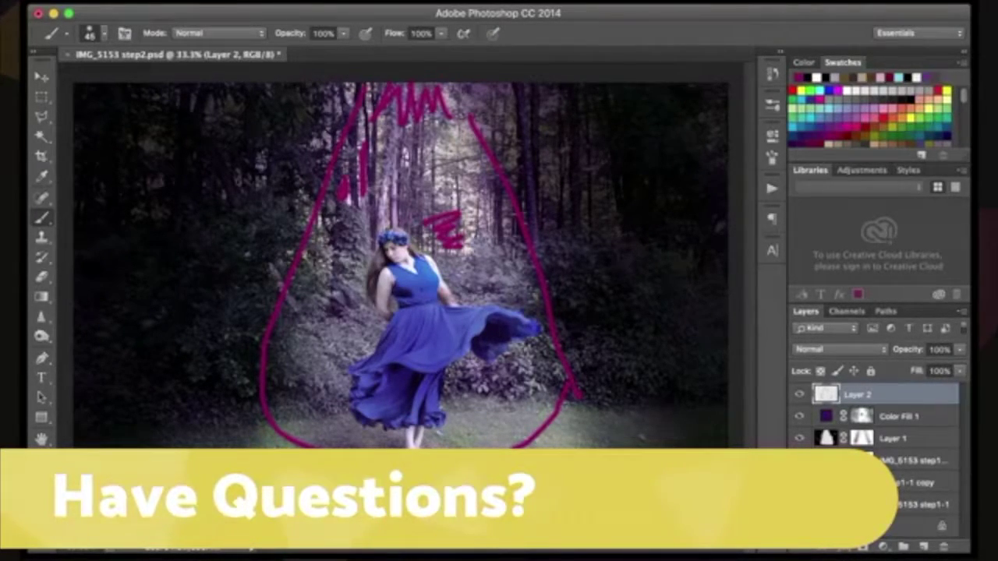
pyautogui.moveTo(322, 445)
pyautogui.mouseDown()
pyautogui.moveTo(366, 436)
pyautogui.moveTo(413, 445)
pyautogui.mouseUp()
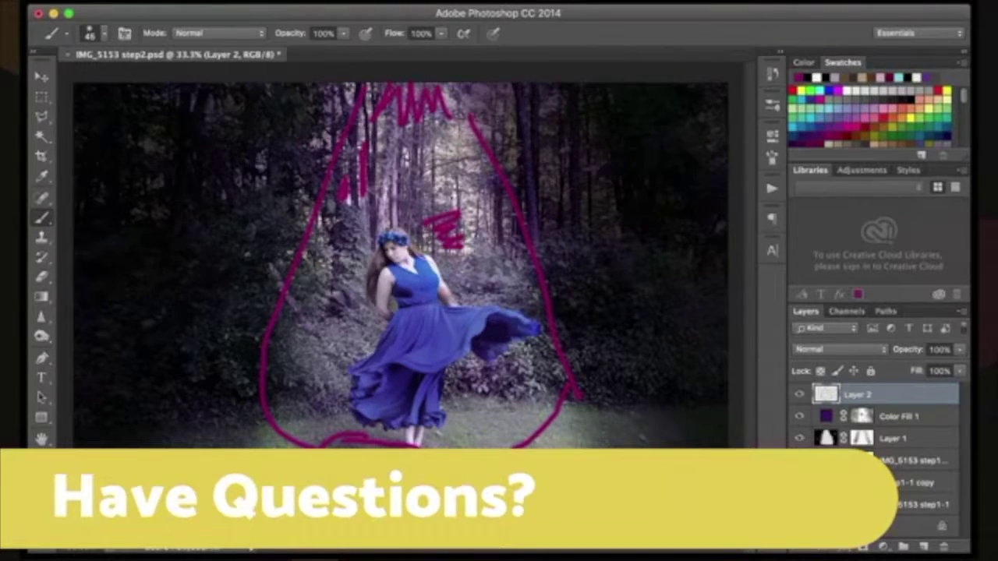
pyautogui.click(799, 395)
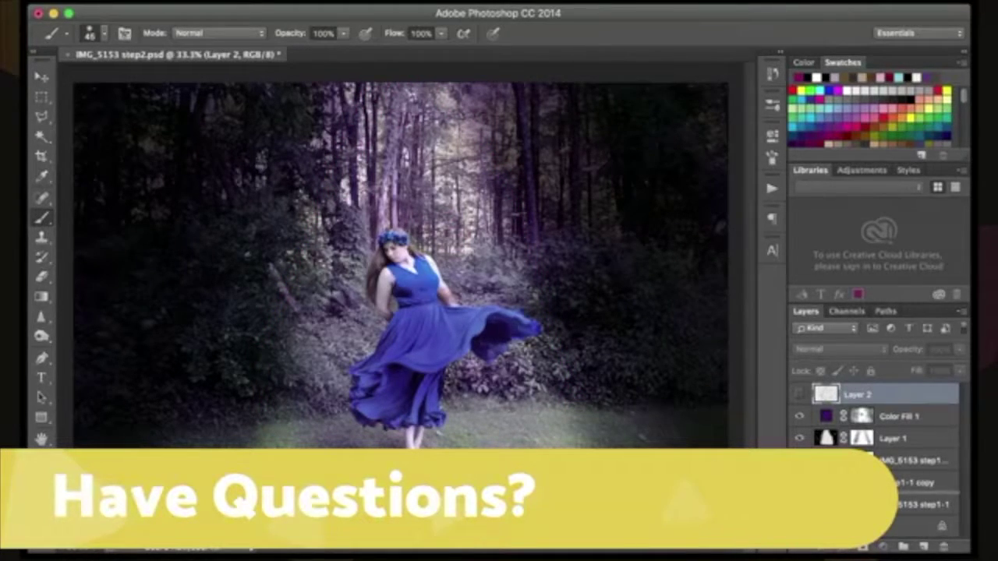
pyautogui.press('Delete')
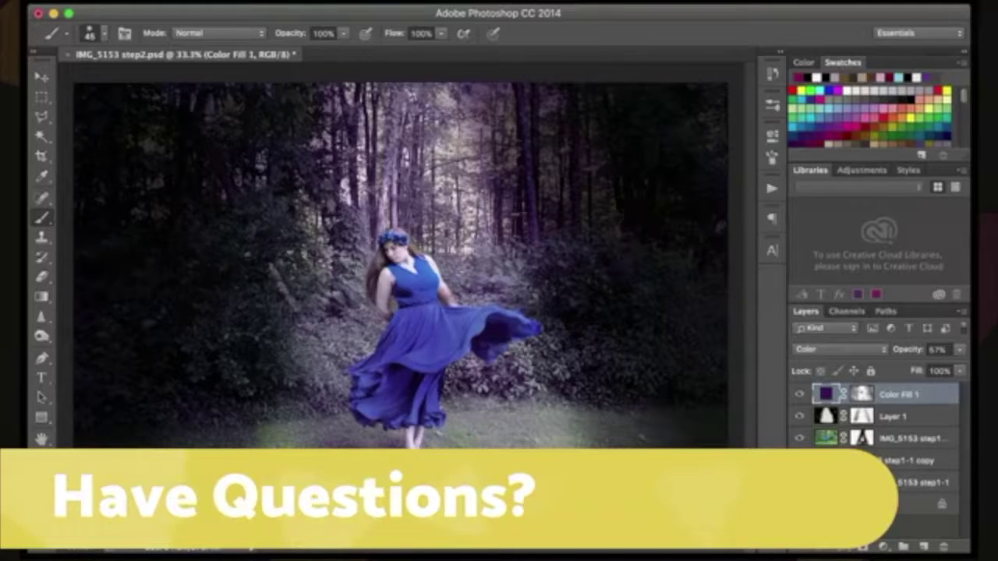
# Add a new empty layer on top and prepare a black brush of size 700 at 22% opacity.
pyautogui.press('super+shift+alt+n')
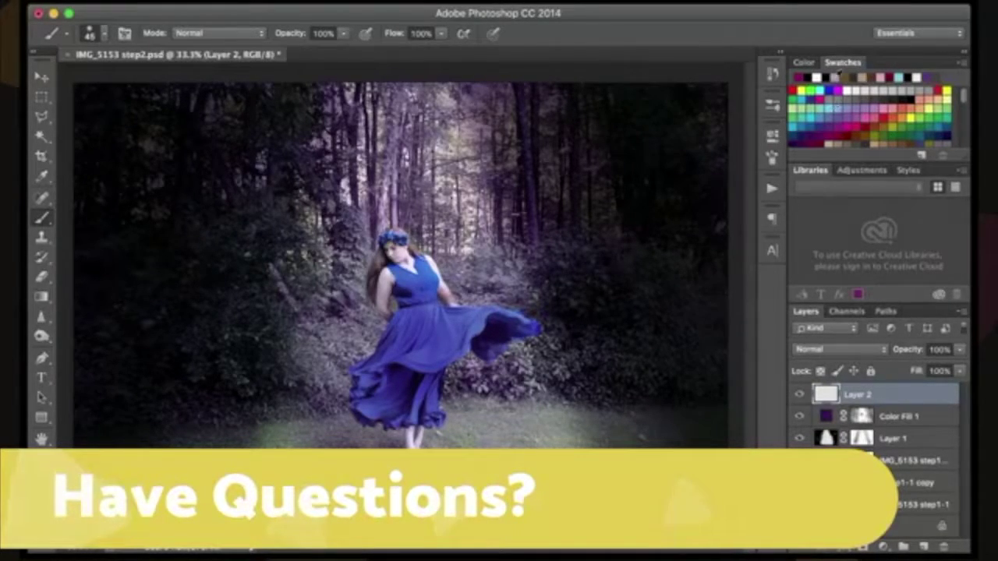
pyautogui.click(907, 102)
pyautogui.press(']')
pyautogui.press(']')
pyautogui.press(']')
pyautogui.press(']')
pyautogui.press(']')
pyautogui.press(']')
pyautogui.press(']')
pyautogui.press(']')
pyautogui.press(']')
pyautogui.press(']')
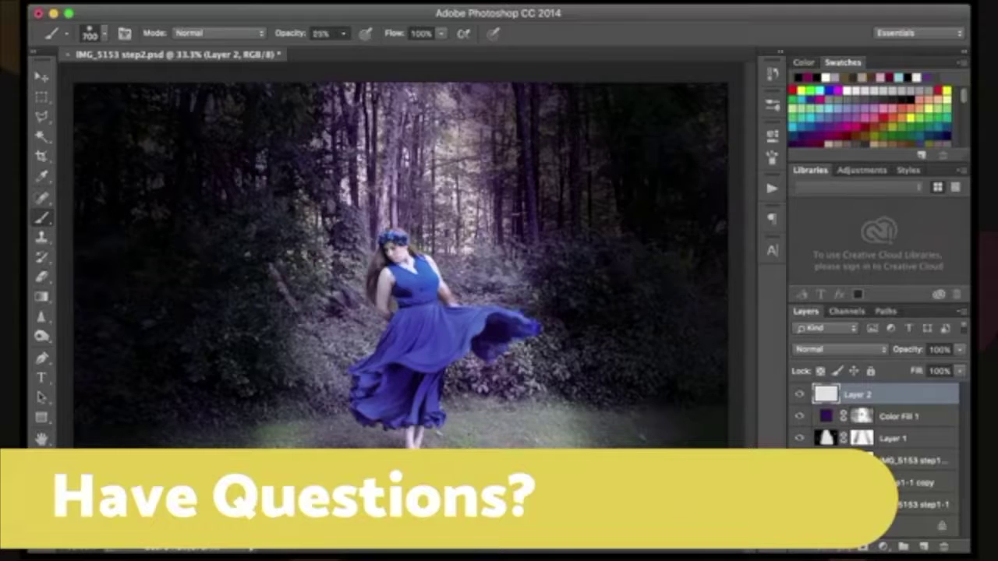
pyautogui.press('2')
pyautogui.press('2')
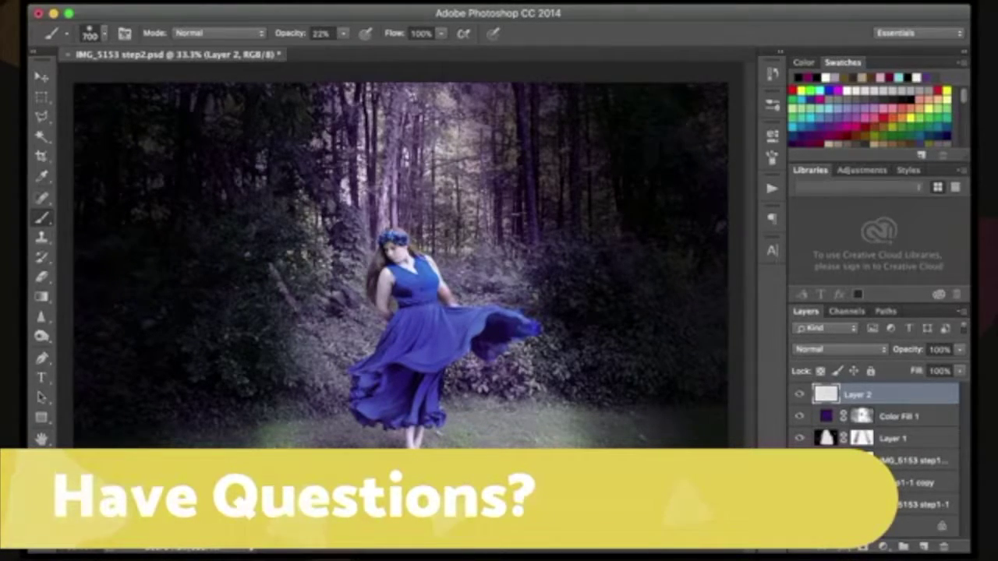
# Undo the last stroke and darken the bright gaps between the trees behind the woman, reducing the brush to size 300.
pyautogui.press('super+z')
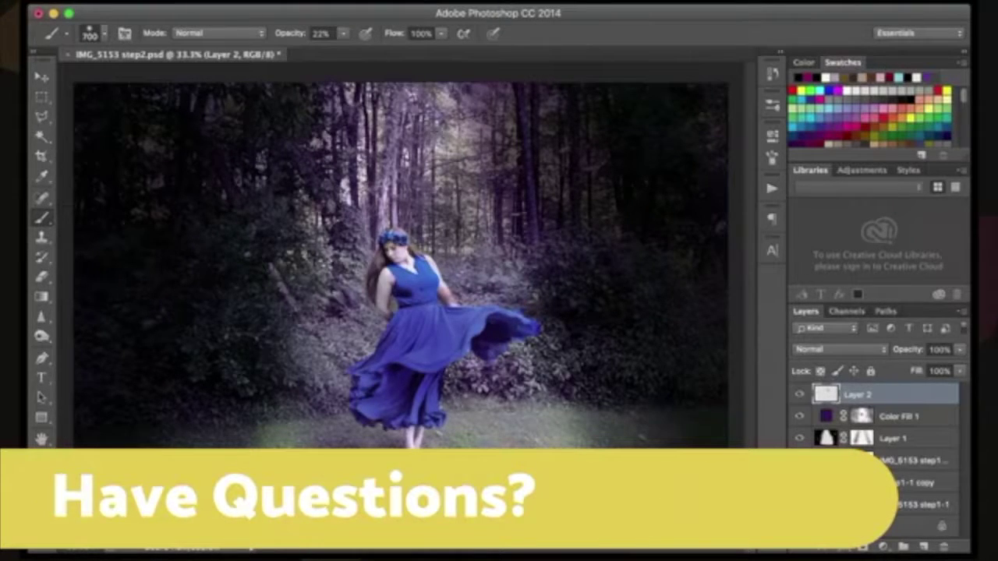
pyautogui.click(365, 181)
pyautogui.click(468, 204)
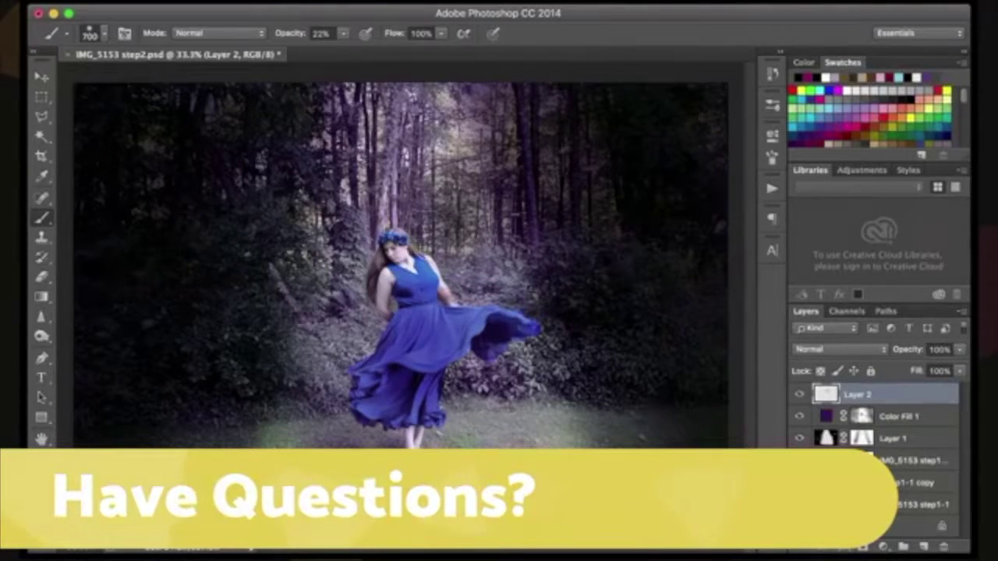
pyautogui.click(438, 164)
pyautogui.press('[')
pyautogui.press('[')
pyautogui.press('[')
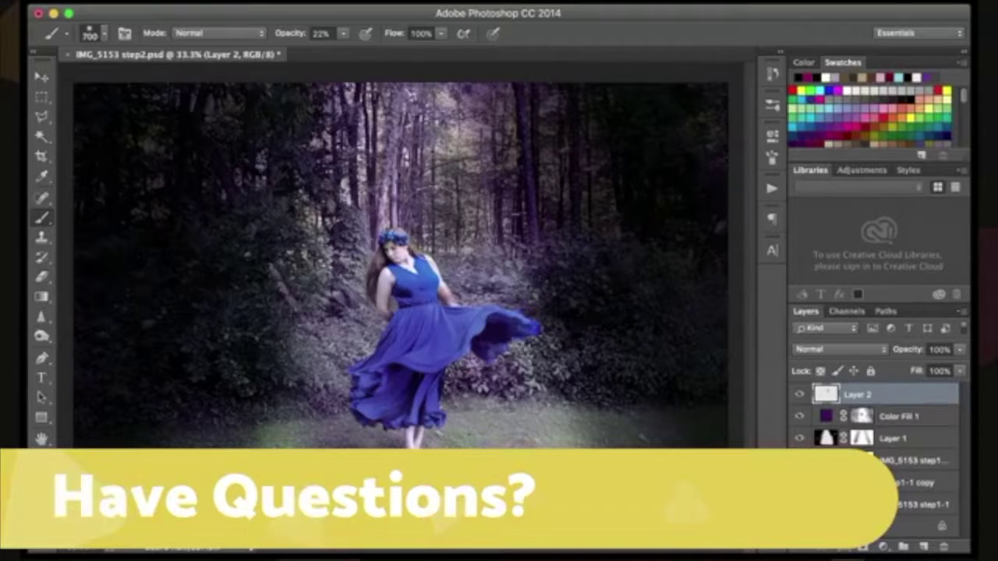
pyautogui.press('[')
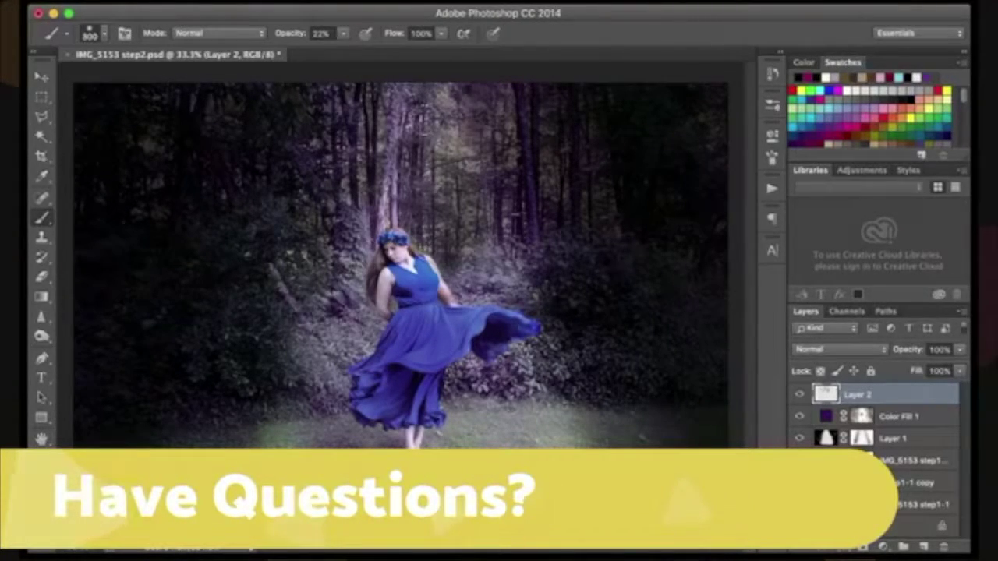
# Darken the bright foliage just right of the woman's shoulder with a black brush of size 500.
pyautogui.press(']')
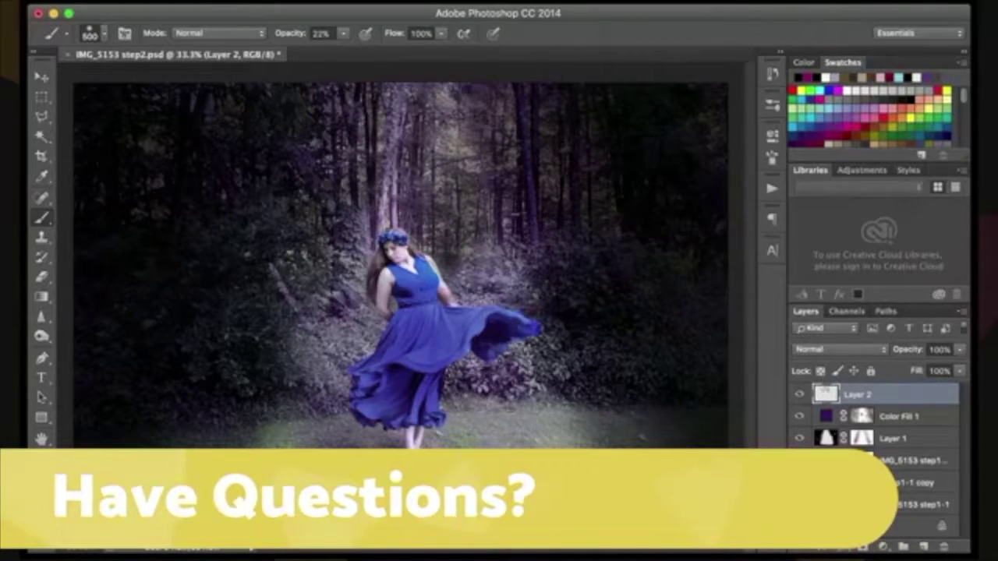
pyautogui.click(490, 269)
pyautogui.moveTo(493, 277)
pyautogui.mouseDown()
pyautogui.moveTo(472, 283)
pyautogui.moveTo(511, 268)
pyautogui.mouseUp()
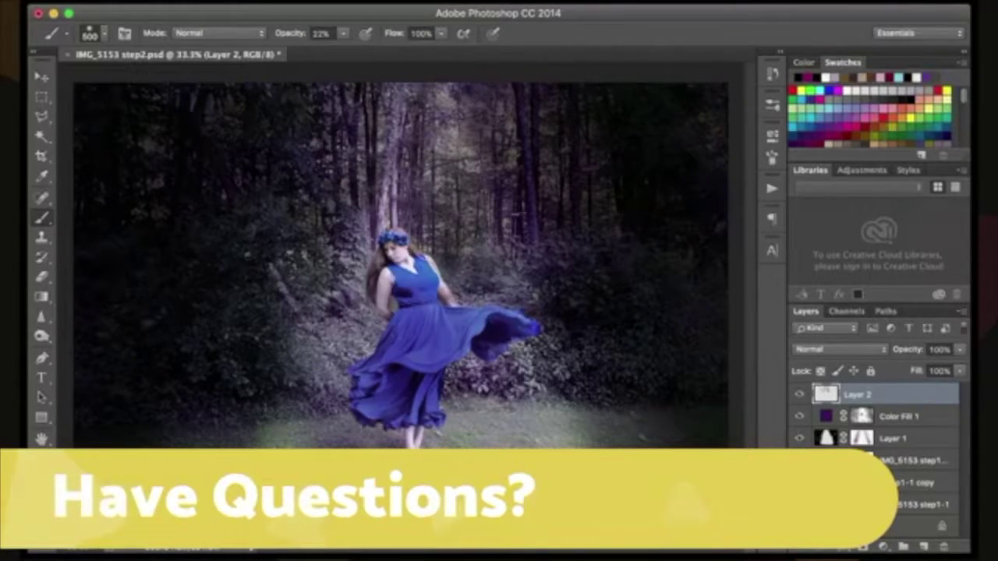
pyautogui.click(482, 252)
# Darken the foliage and tree trunks left of the woman, from above her head down to her skirt, with the same black brush.
pyautogui.click(359, 321)
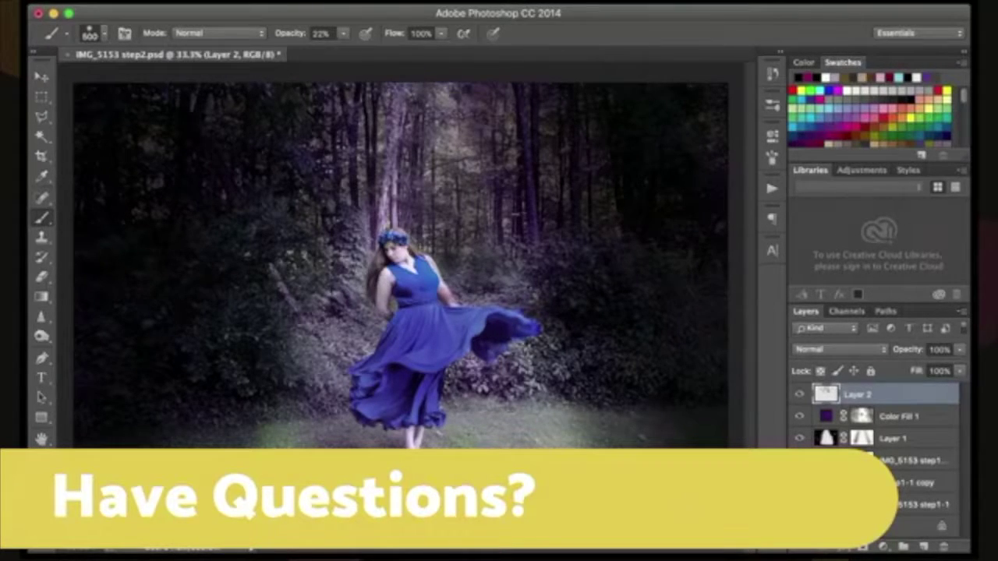
pyautogui.click(359, 269)
pyautogui.click(356, 241)
pyautogui.click(386, 145)
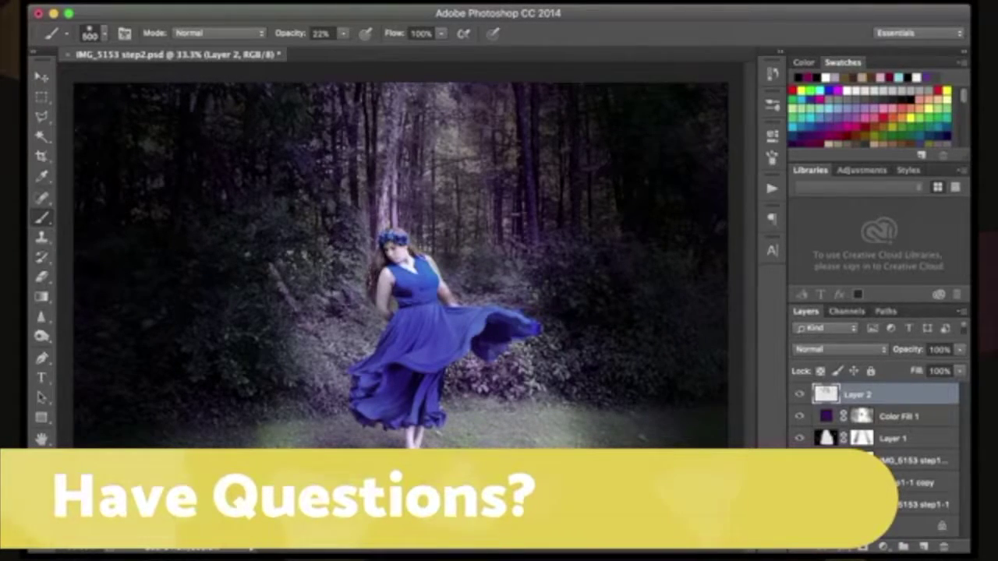
pyautogui.click(366, 325)
pyautogui.click(350, 346)
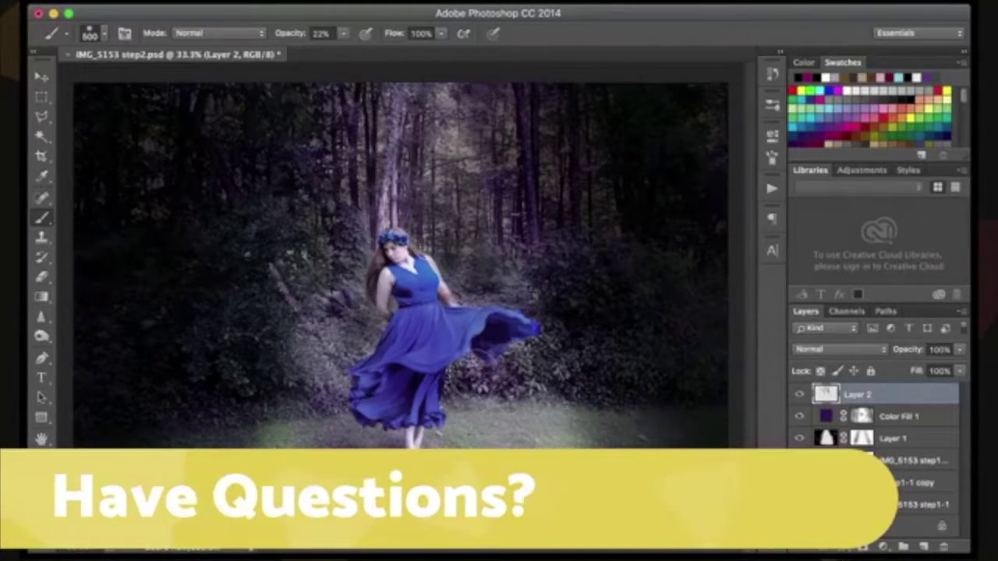
pyautogui.click(328, 378)
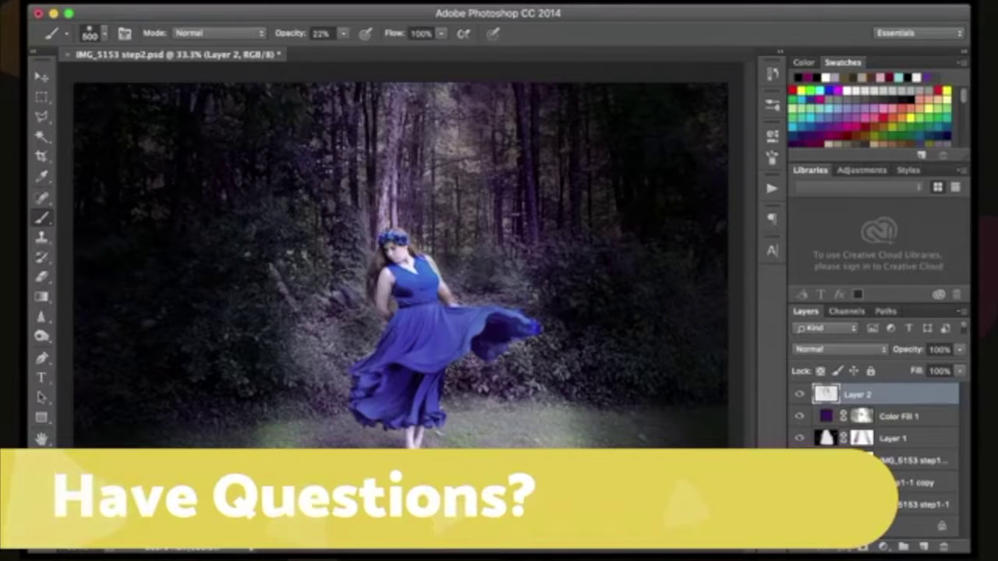
pyautogui.click(319, 347)
pyautogui.moveTo(304, 339)
pyautogui.mouseDown()
pyautogui.moveTo(343, 273)
pyautogui.moveTo(343, 289)
pyautogui.moveTo(363, 194)
pyautogui.moveTo(385, 206)
pyautogui.mouseUp()
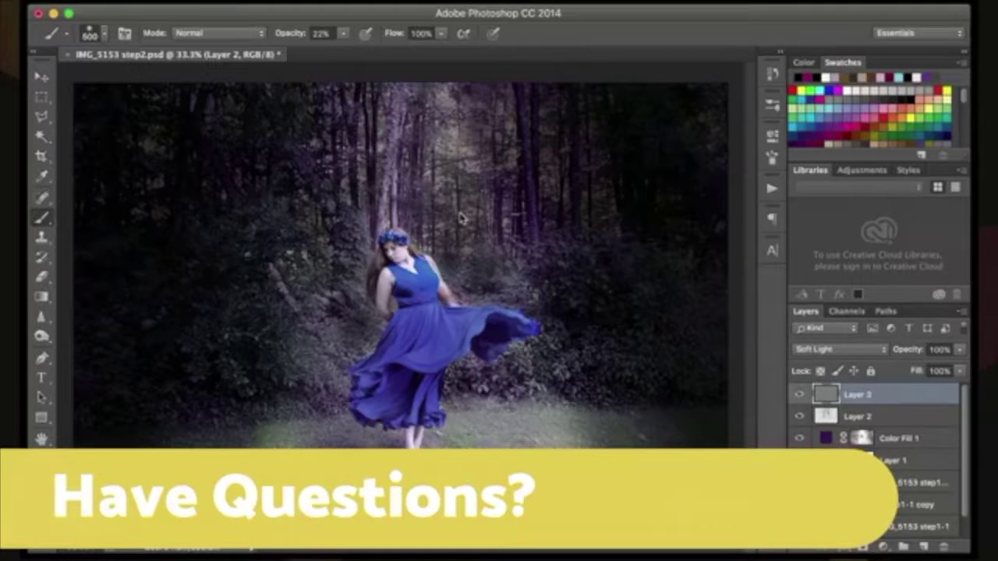
# Burn the bright trunks and gaps among the trees above and behind the woman with a size 700 brush, midtones at 100% exposure.
pyautogui.press('o')
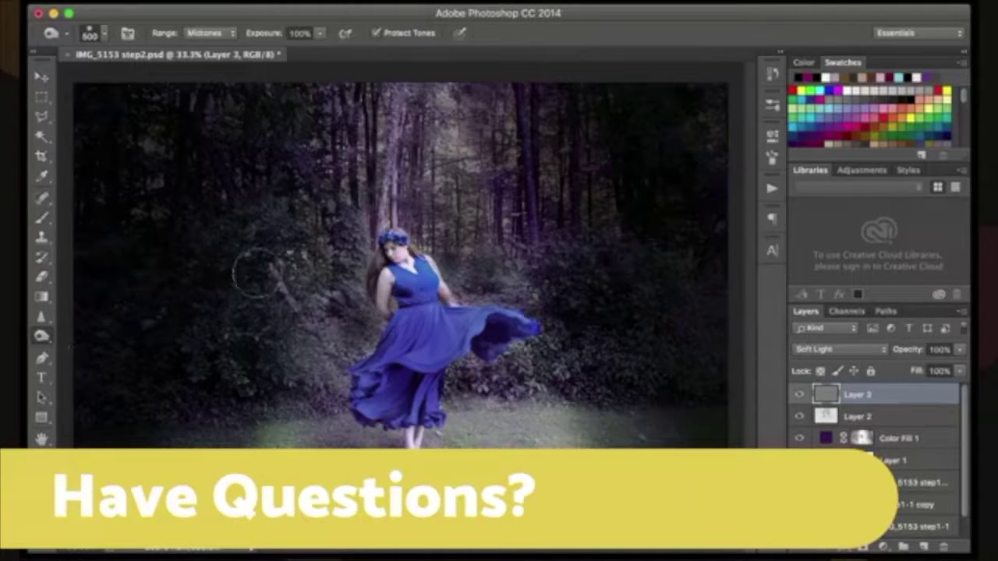
pyautogui.press(']')
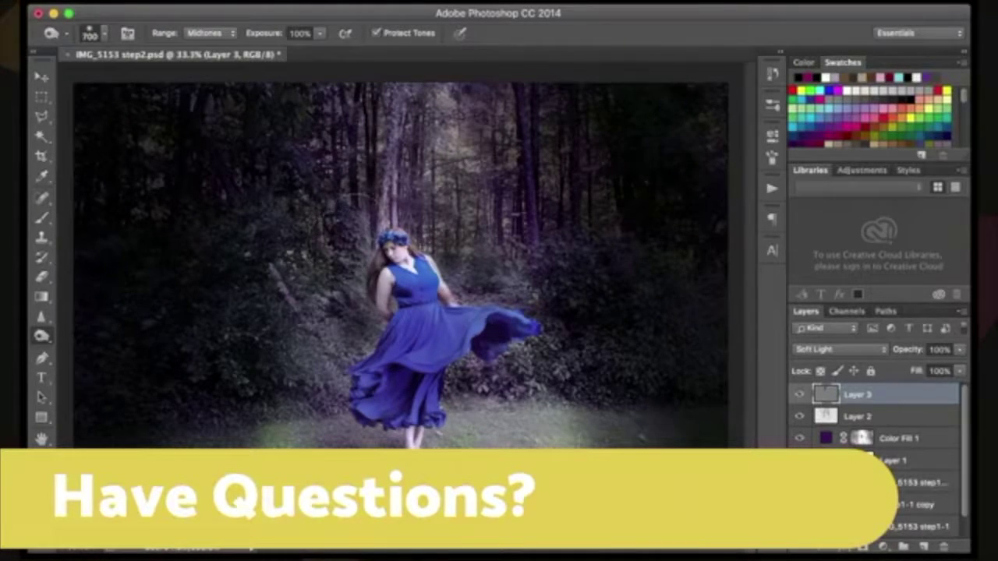
pyautogui.moveTo(524, 218)
pyautogui.mouseDown()
pyautogui.moveTo(502, 133)
pyautogui.moveTo(515, 98)
pyautogui.moveTo(479, 101)
pyautogui.moveTo(542, 89)
pyautogui.moveTo(455, 86)
pyautogui.moveTo(470, 183)
pyautogui.moveTo(448, 133)
pyautogui.moveTo(472, 253)
pyautogui.moveTo(446, 148)
pyautogui.moveTo(401, 191)
pyautogui.moveTo(438, 171)
pyautogui.moveTo(397, 99)
pyautogui.mouseUp()
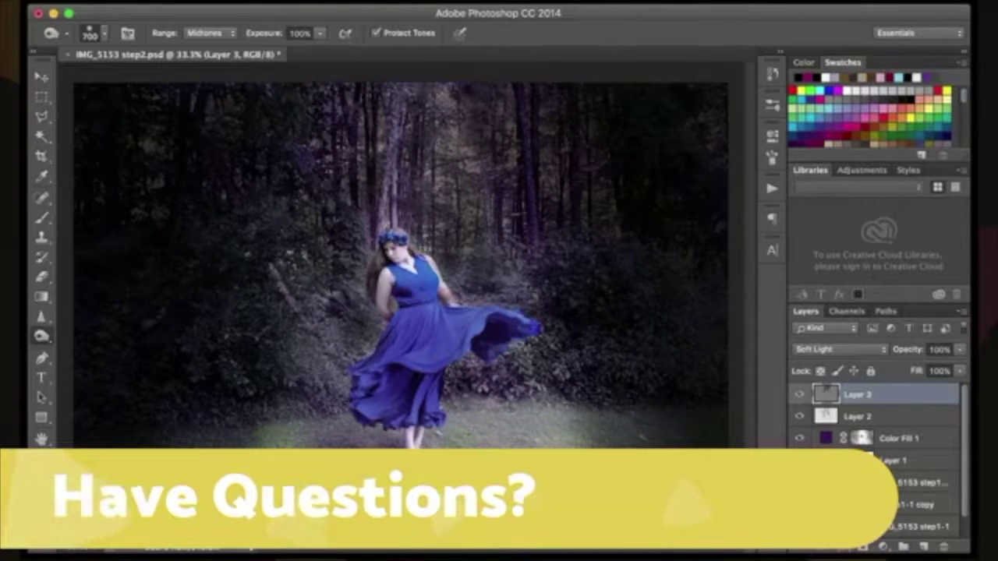
pyautogui.moveTo(340, 100)
pyautogui.mouseDown()
pyautogui.moveTo(301, 210)
pyautogui.moveTo(517, 113)
pyautogui.moveTo(497, 89)
pyautogui.mouseUp()
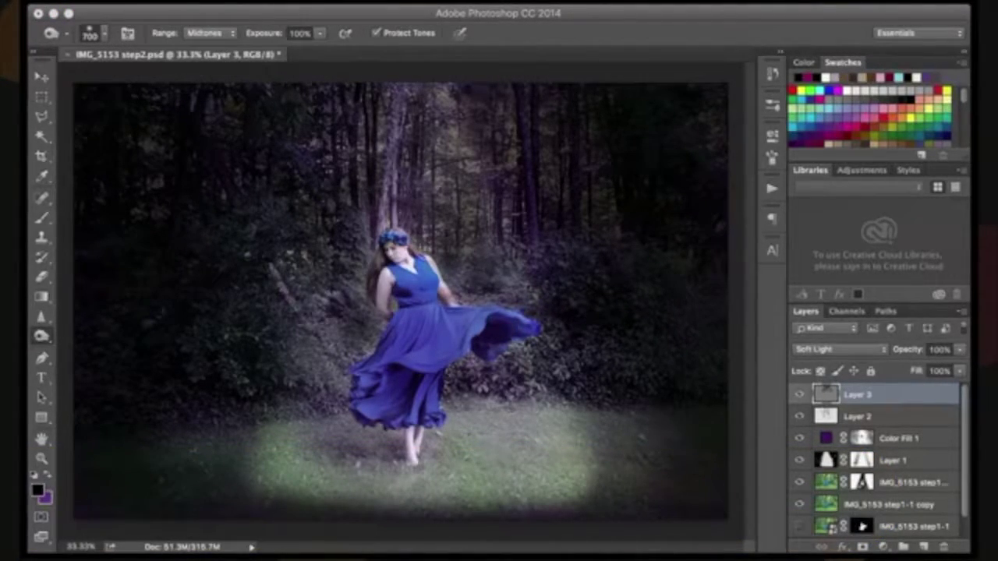
# Burn the remaining bright foliage and the edge of the grass around the woman's skirt and feet with the size 700 brush.
pyautogui.click(68, 81)
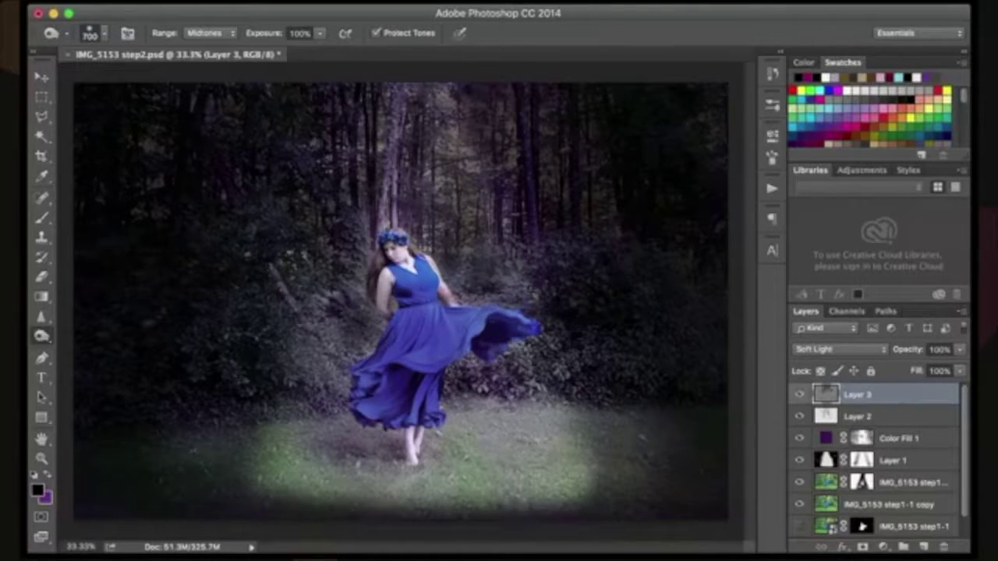
pyautogui.moveTo(534, 413); pyautogui.dragTo(466, 406)
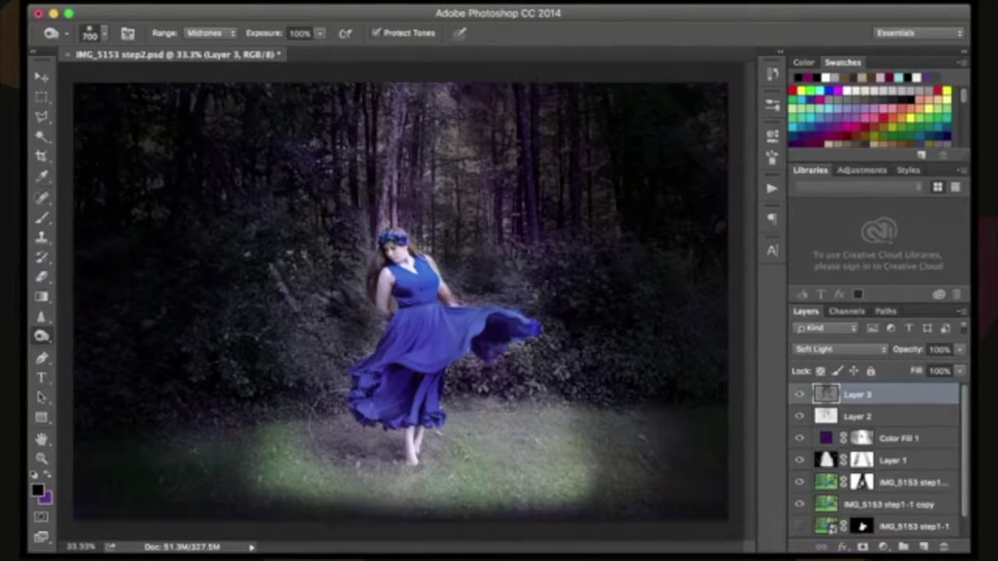
pyautogui.click(385, 457)
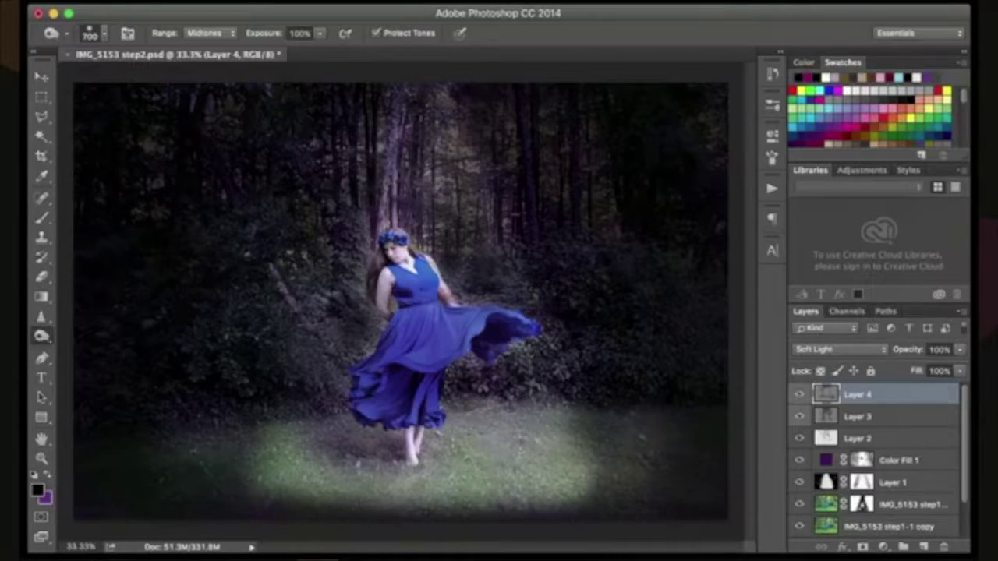
# Burn the grass around the woman's feet on the upper Soft Light gray layer, reducing the brush to size 300.
pyautogui.click(494, 434)
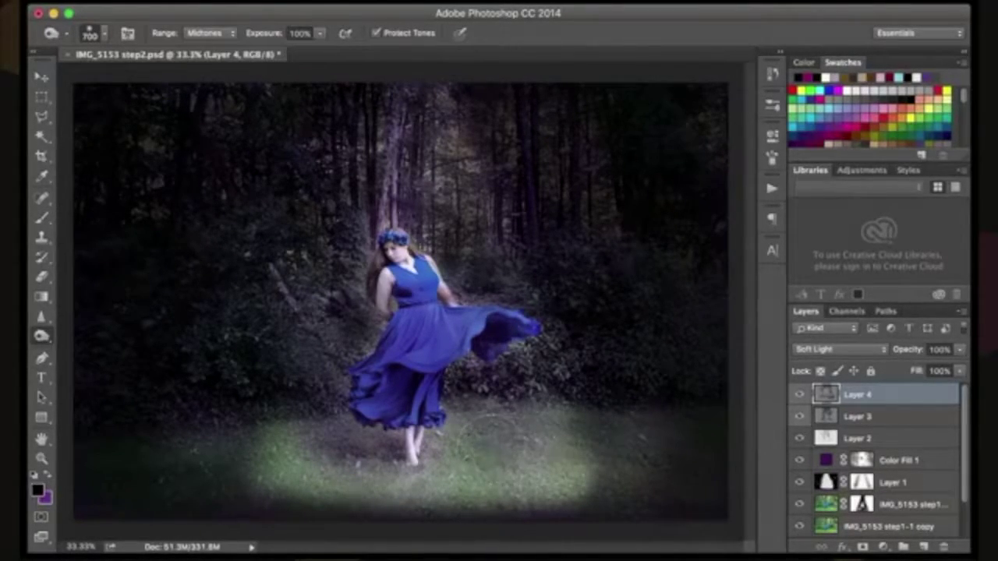
pyautogui.press('[')
pyautogui.press('[')
pyautogui.press('[')
pyautogui.press('[')
pyautogui.press('[')
pyautogui.press('[')
pyautogui.press('[')
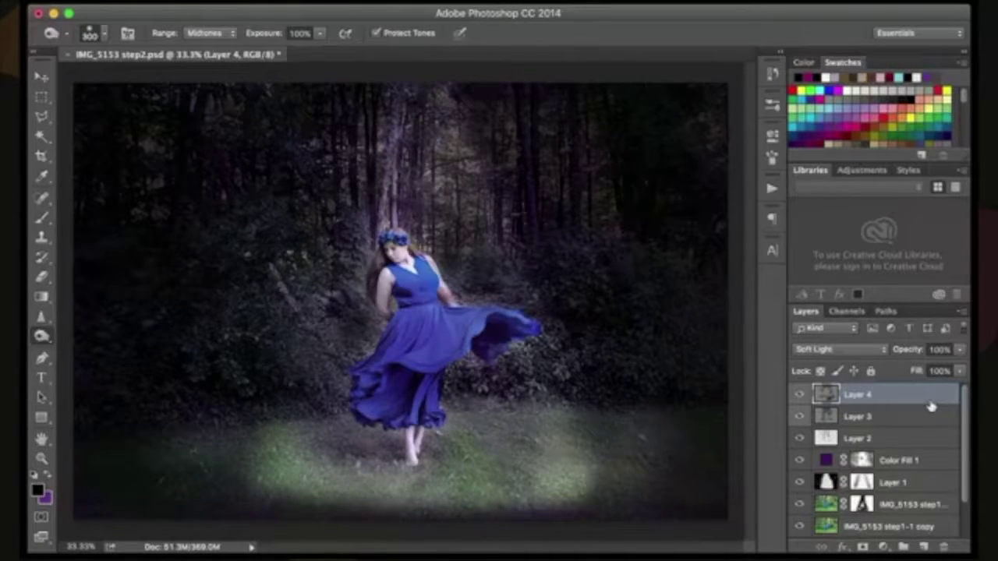
# Add a new empty layer on top and prepare a small tan speck brush at 100% opacity.
pyautogui.click(41, 76)
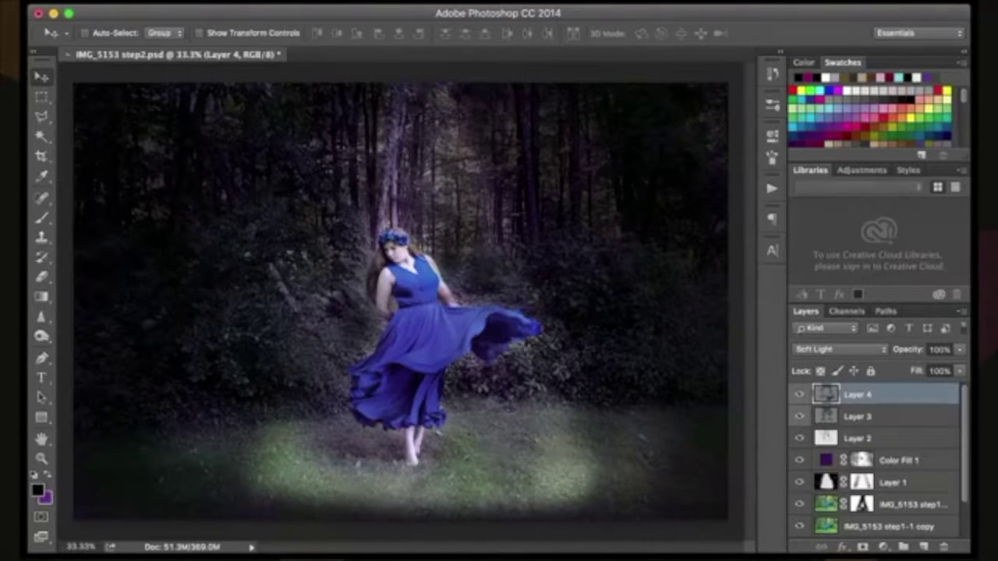
pyautogui.press('alt+shift+super+n')
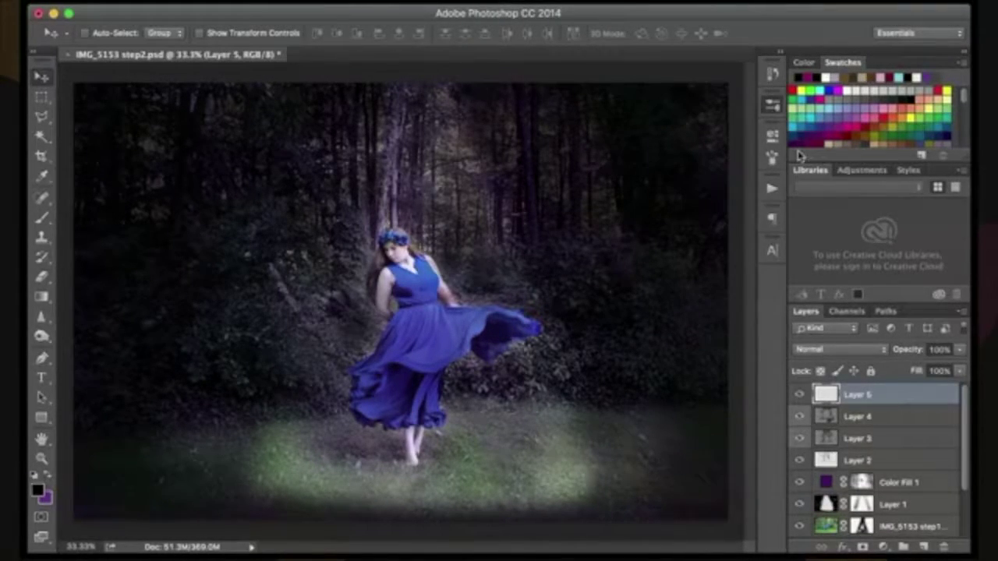
pyautogui.click(42, 219)
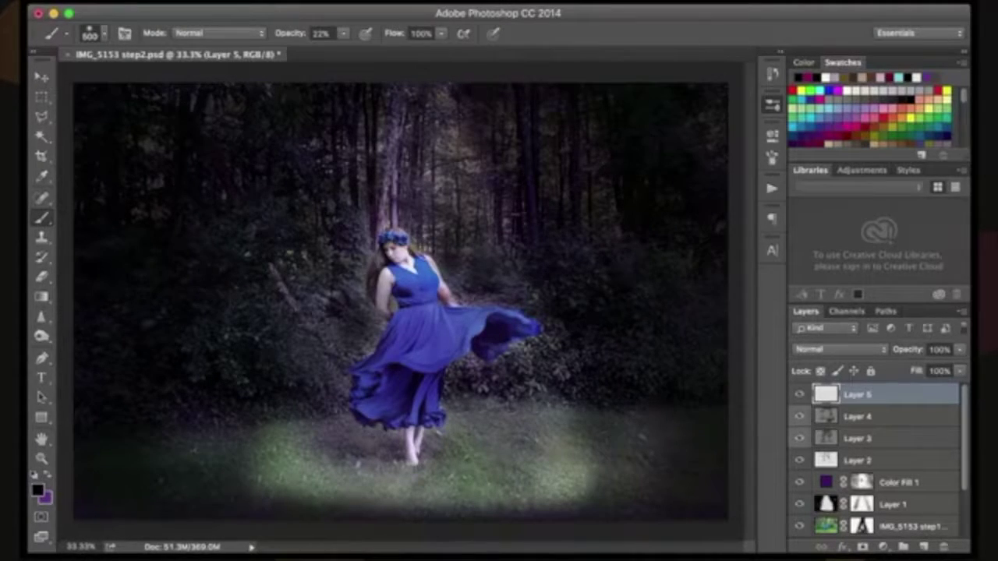
pyautogui.click(881, 138)
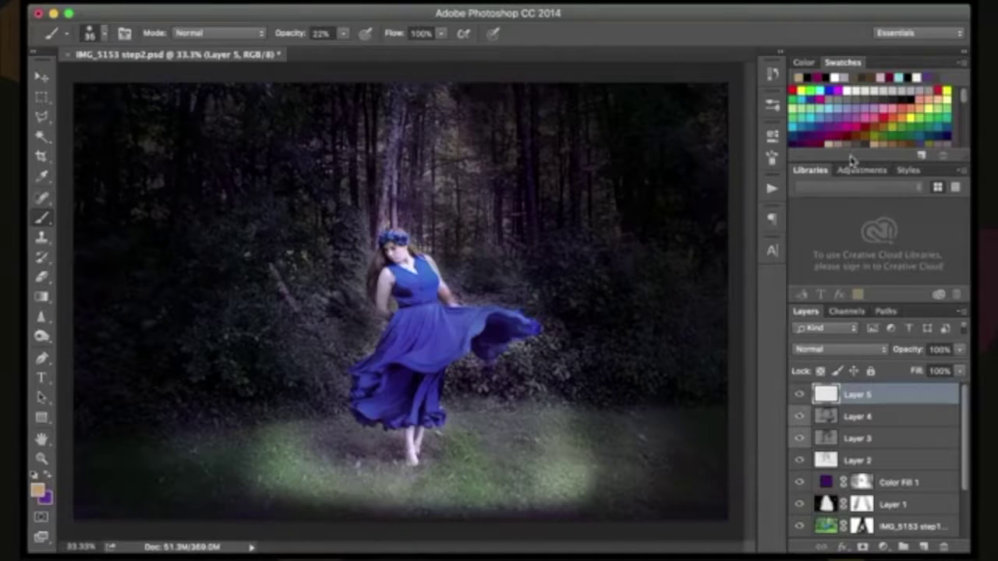
pyautogui.click(342, 35)
pyautogui.moveTo(351, 59); pyautogui.dragTo(501, 39)
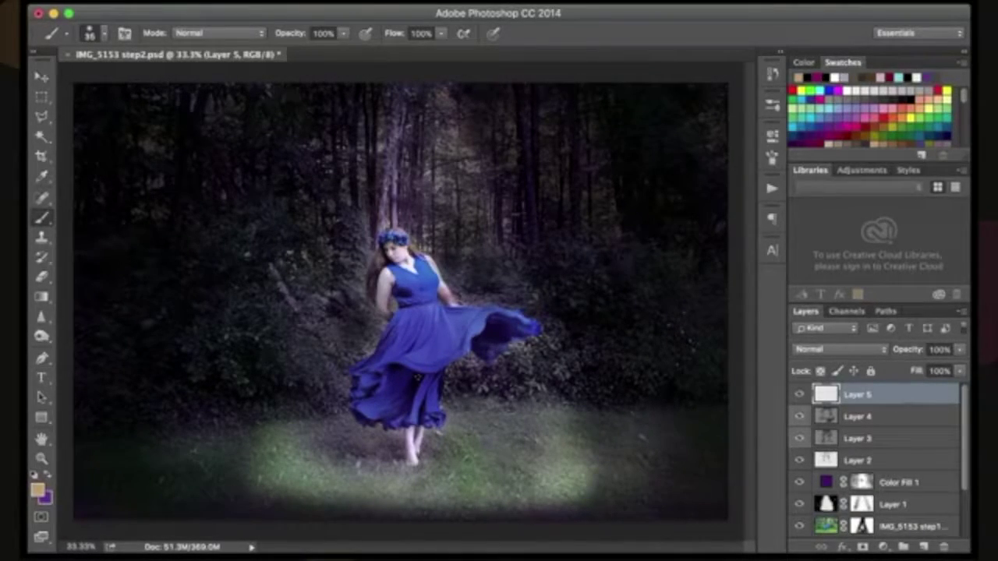
# Paint small scattered tan specks over the dark foliage left of the woman and set the layer's opacity to 81%.
pyautogui.moveTo(218, 357)
pyautogui.mouseDown()
pyautogui.moveTo(299, 322)
pyautogui.moveTo(107, 350)
pyautogui.mouseUp()
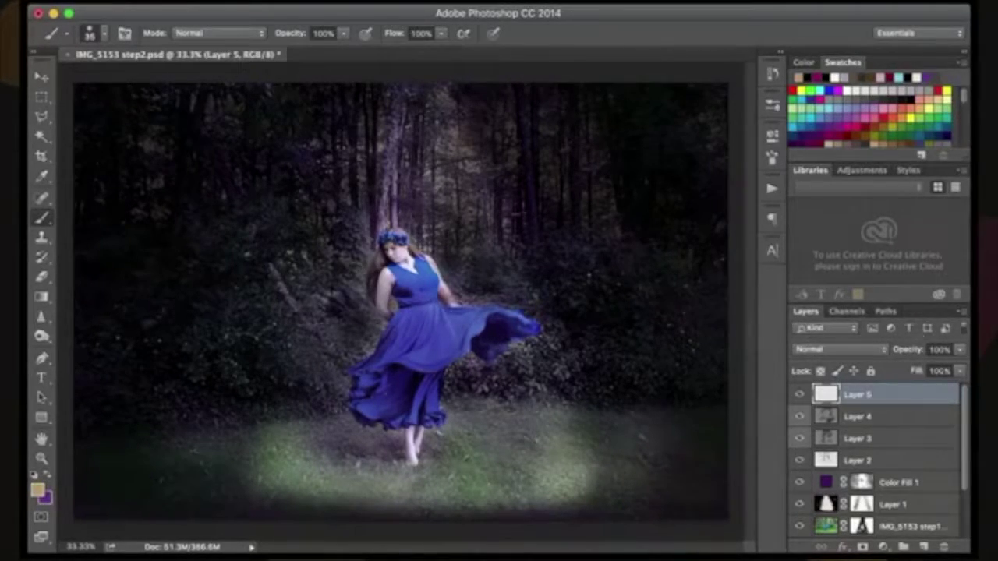
pyautogui.click(959, 349)
pyautogui.moveTo(958, 366); pyautogui.dragTo(926, 365)
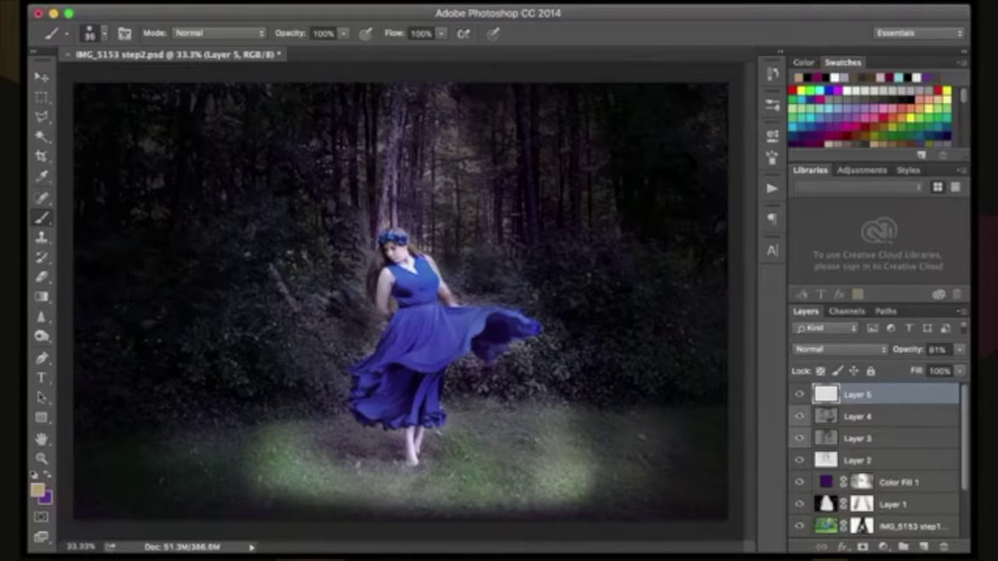
# Add another empty layer and scatter larger tan specks over the foliage, skirt and grass with the brush at size 100.
pyautogui.press('super+shift+alt+n')
pyautogui.press(']')
pyautogui.press(']')
pyautogui.press(']')
pyautogui.press(']')
pyautogui.press(']')
pyautogui.press(']')
pyautogui.press(']')
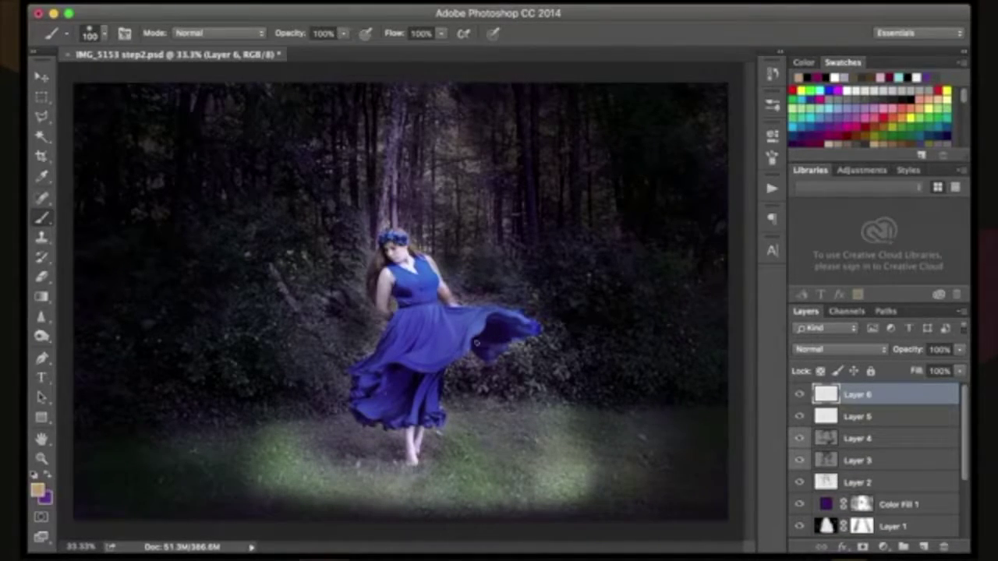
pyautogui.moveTo(219, 380)
pyautogui.mouseDown()
pyautogui.moveTo(604, 334)
pyautogui.moveTo(578, 366)
pyautogui.moveTo(446, 356)
pyautogui.moveTo(147, 382)
pyautogui.moveTo(75, 402)
pyautogui.mouseUp()
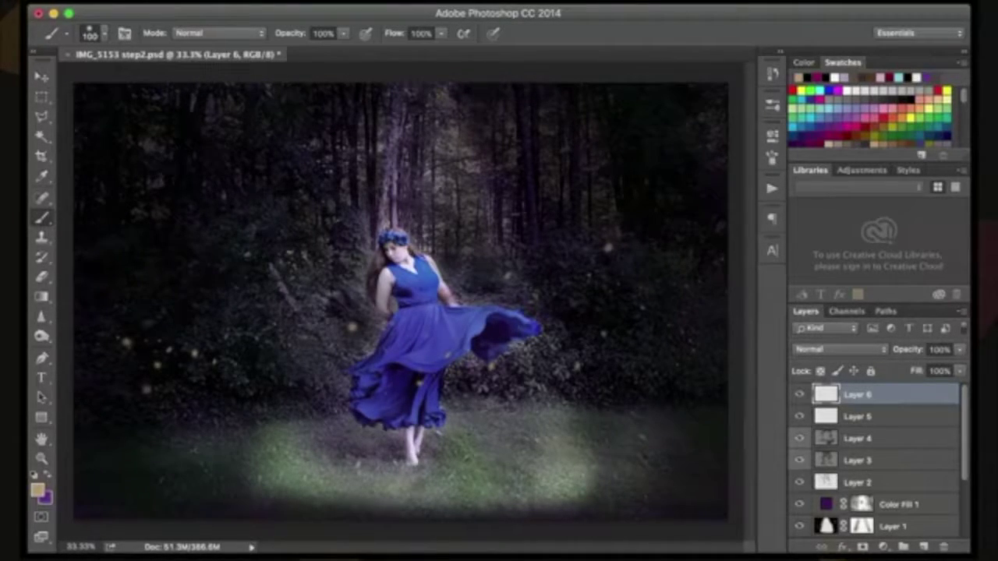
pyautogui.click(404, 393)
pyautogui.click(252, 443)
pyautogui.click(497, 324)
pyautogui.click(525, 384)
pyautogui.click(631, 361)
pyautogui.click(669, 381)
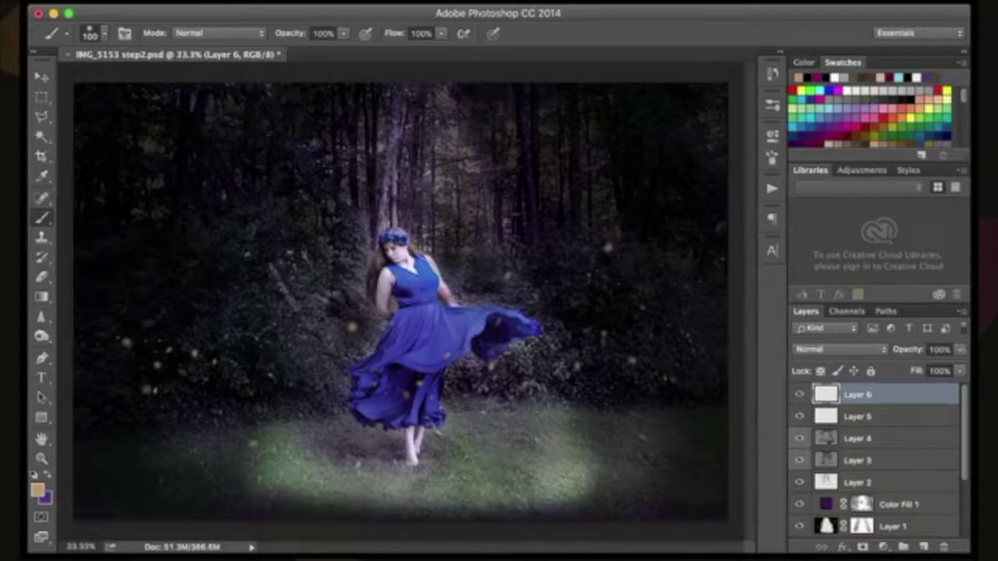
# Set the opacity of the larger specks' layer to 42%.
pyautogui.click(959, 349)
pyautogui.moveTo(955, 365); pyautogui.dragTo(909, 365)
pyautogui.write('30')
pyautogui.press('Return')
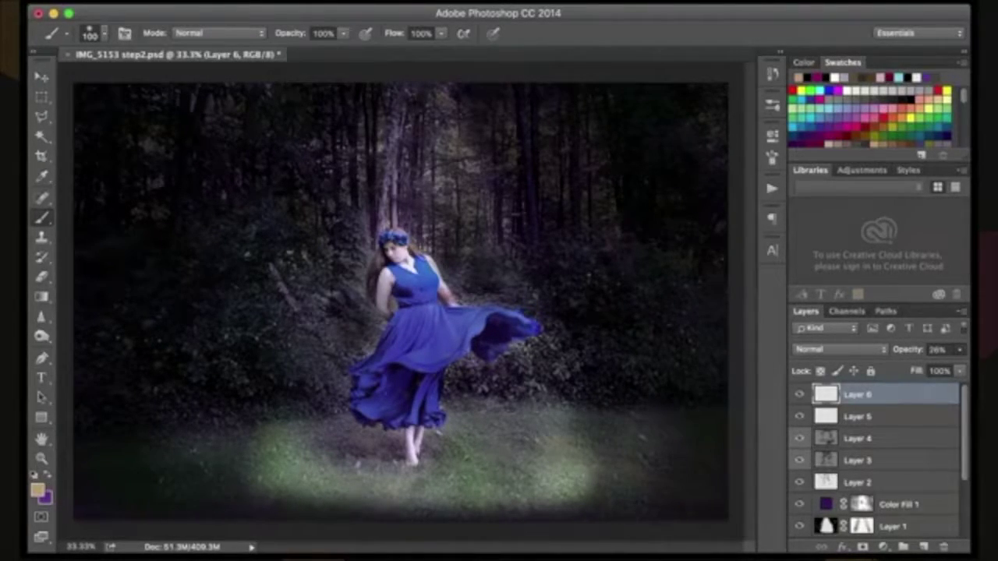
pyautogui.press('Up')
pyautogui.press('Up')
pyautogui.press('Up')
pyautogui.press('Up')
pyautogui.press('Up')
pyautogui.press('Up')
pyautogui.press('Up')
pyautogui.press('Up')
pyautogui.press('Up')
pyautogui.press('Up')
pyautogui.press('Up')
pyautogui.press('Up')
pyautogui.press('Up')
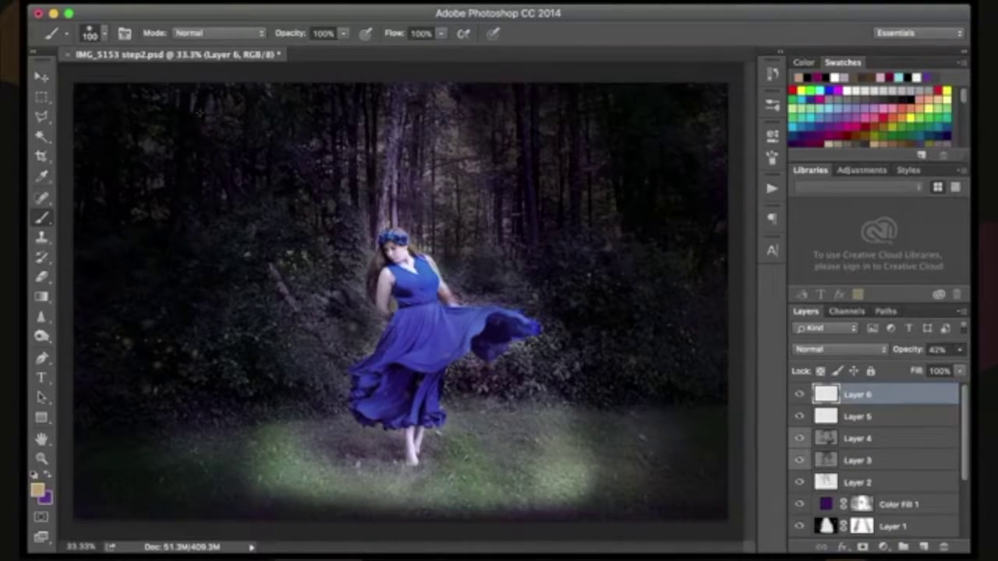
# Place the shaden_texture_of_seattle_airport_5 image and scale it to cover the whole canvas.
pyautogui.click(42, 77)
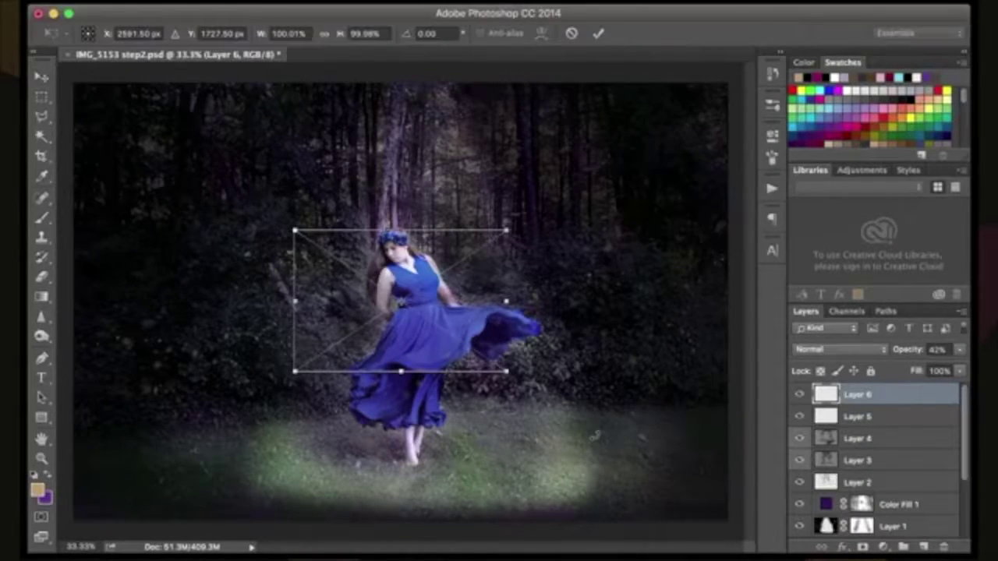
pyautogui.moveTo(506, 230); pyautogui.dragTo(730, 82)
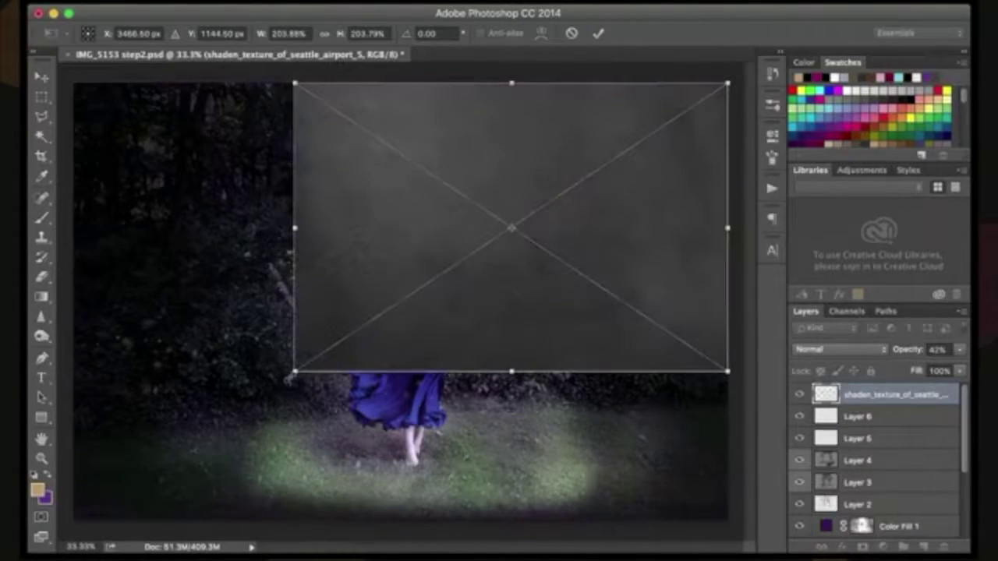
pyautogui.moveTo(294, 371); pyautogui.dragTo(74, 516)
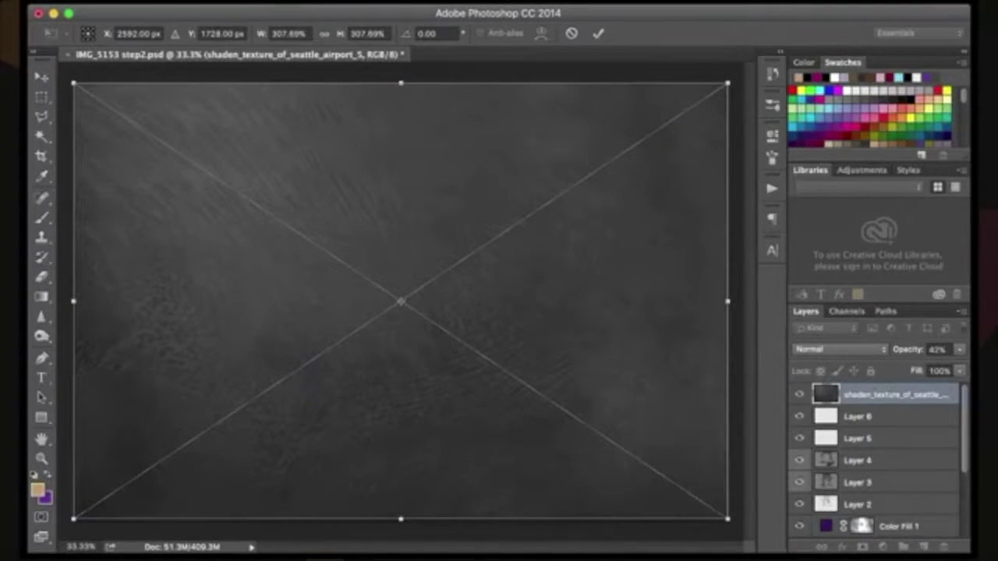
pyautogui.press('Return')
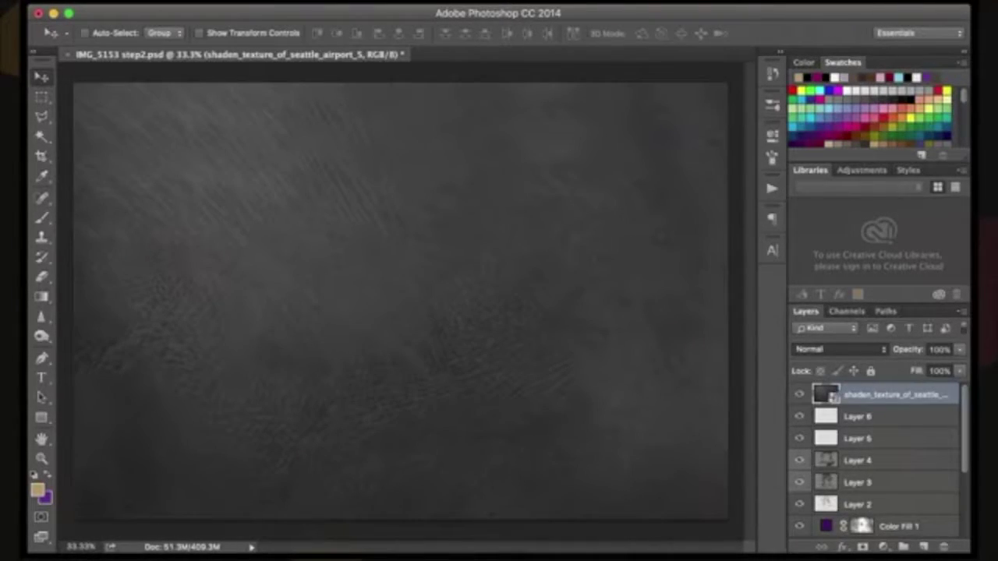
# Set the texture layer's blending mode to Difference and its opacity to 24%.
pyautogui.hotkey('alt', 'shift', 'e')
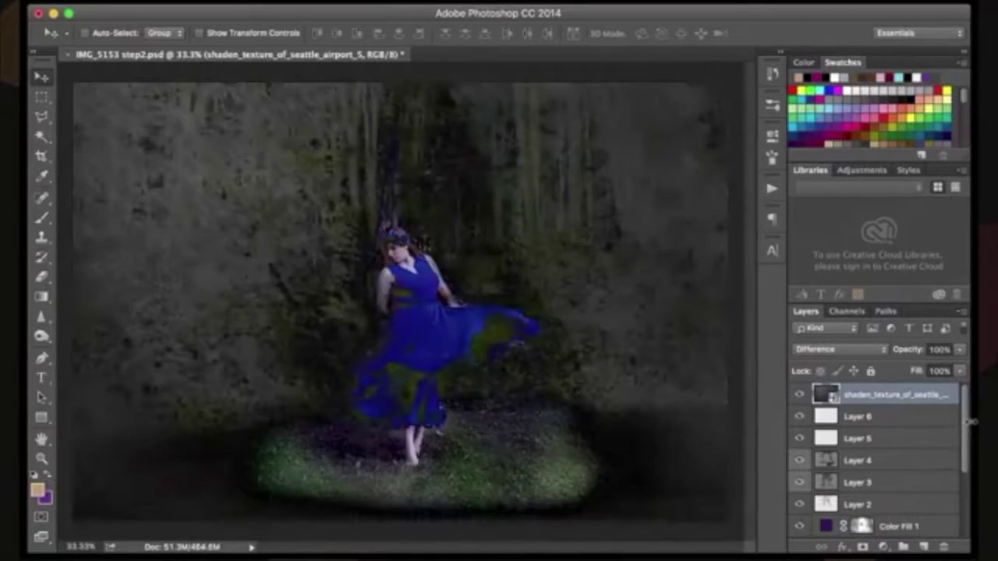
pyautogui.click(959, 350)
pyautogui.moveTo(958, 365); pyautogui.dragTo(941, 365)
pyautogui.press('5')
pyautogui.press('7')
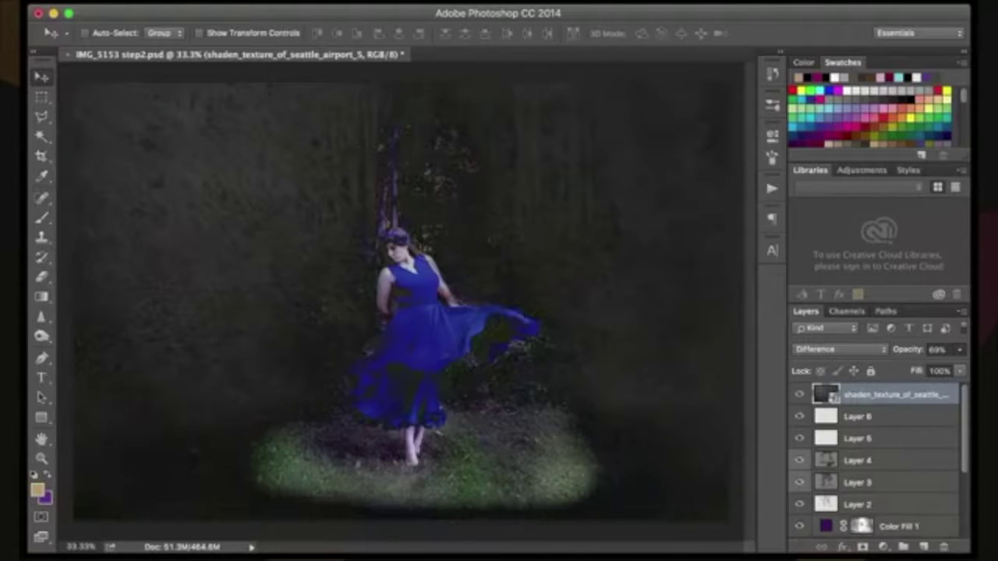
pyautogui.press('5')
pyautogui.press('2')
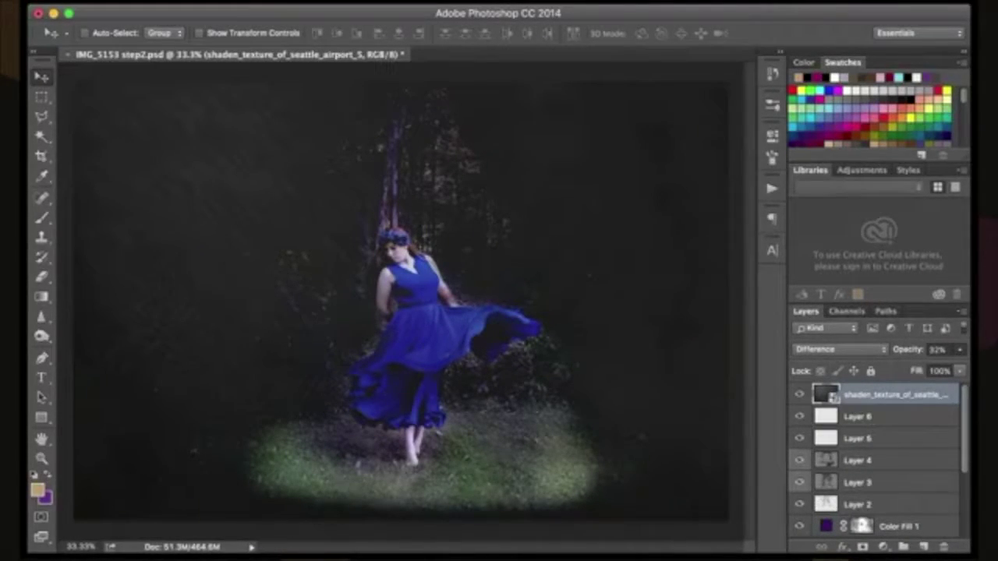
pyautogui.press('2')
pyautogui.press('4')
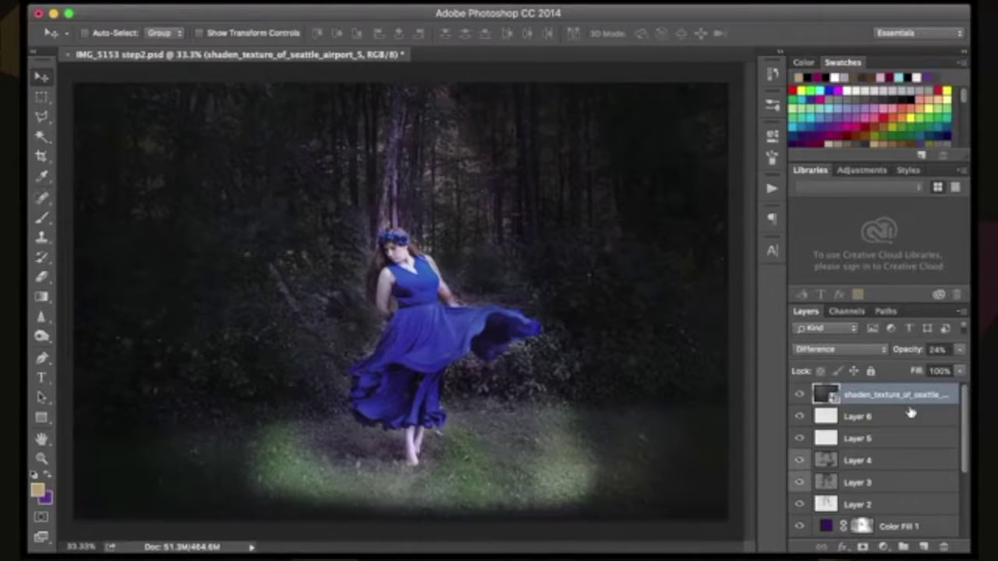
# Duplicate the texture layer and give the copy an inverted, fully black layer mask.
pyautogui.moveTo(903, 399); pyautogui.dragTo(922, 547)
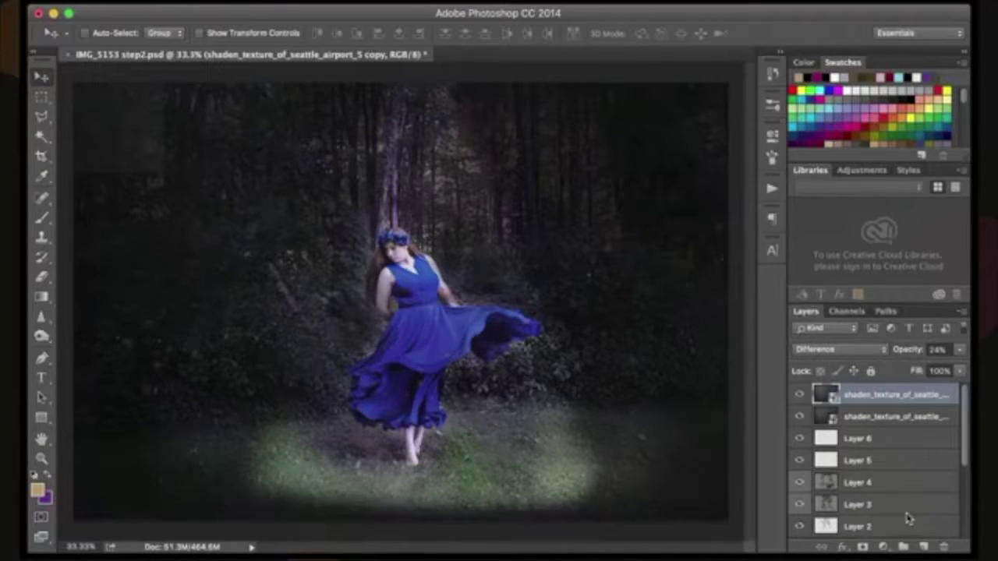
pyautogui.click(863, 547)
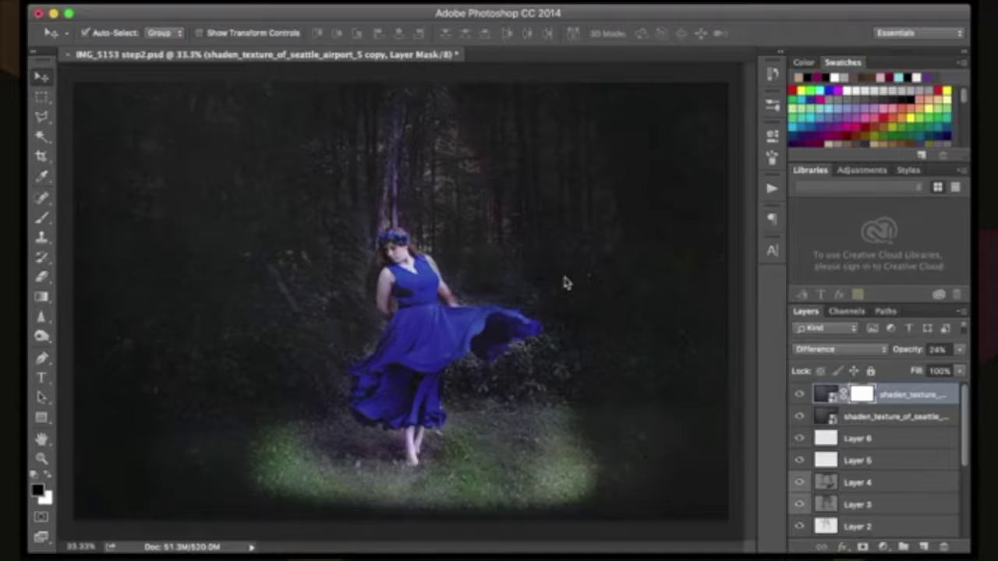
pyautogui.press('super+i')
# Reveal the texture copy over the forest on both sides of the woman by painting its mask with white, brush size 1500 at 65% opacity.
pyautogui.click(42, 217)
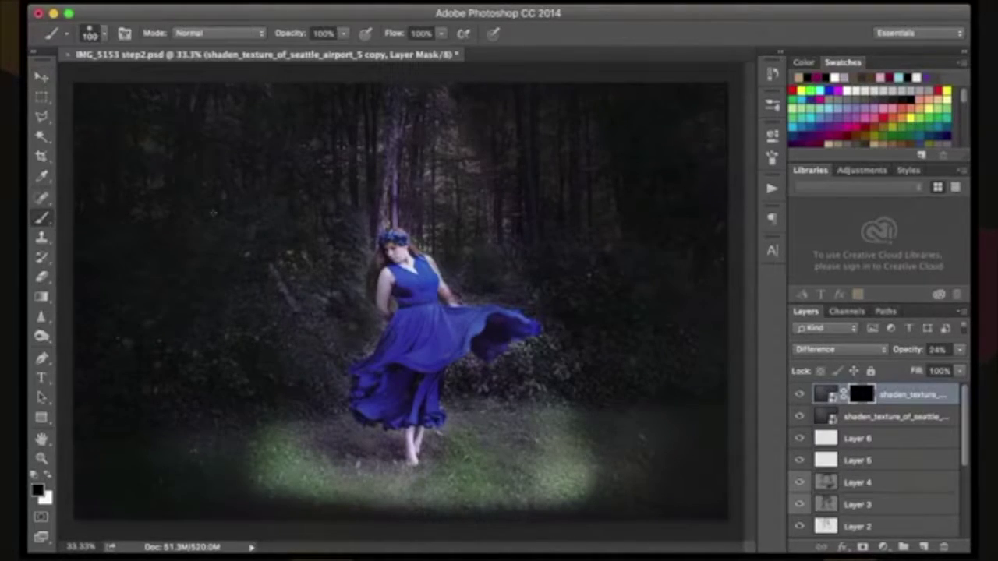
pyautogui.press('x')
pyautogui.press(']')
pyautogui.press(']')
pyautogui.press(']')
pyautogui.press(']')
pyautogui.press(']')
pyautogui.press(']')
pyautogui.press(']')
pyautogui.press(']')
pyautogui.press(']')
pyautogui.press(']')
pyautogui.press(']')
pyautogui.press(']')
pyautogui.press(']')
pyautogui.press(']')
pyautogui.press(']')
pyautogui.press(']')
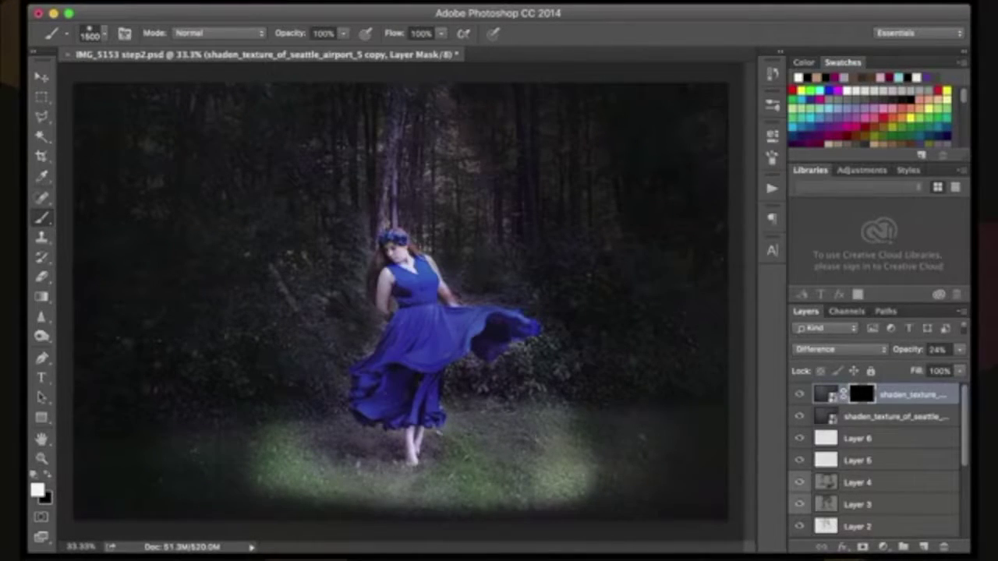
pyautogui.press('6')
pyautogui.press('5')
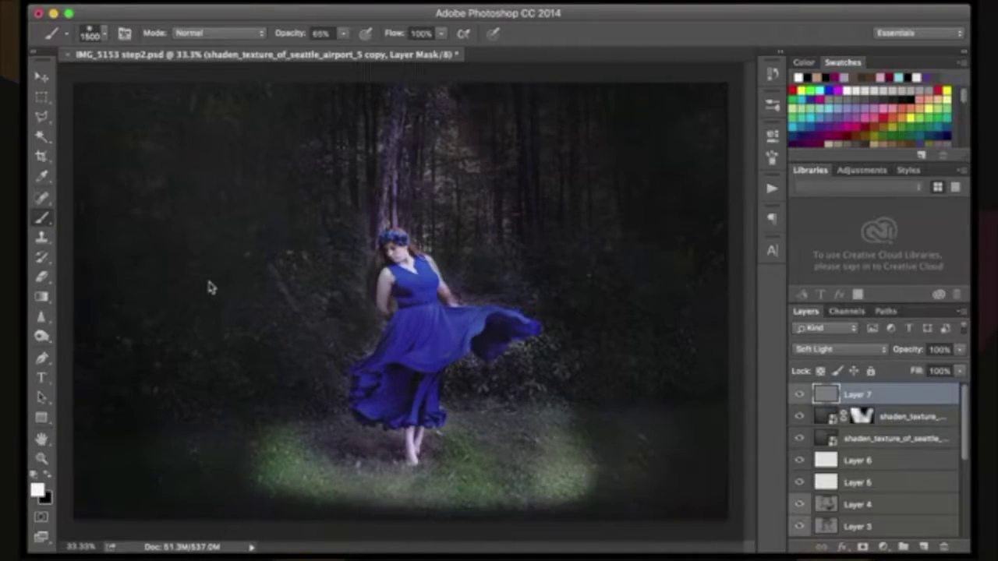
# Burn the bright grass patch right of the woman's feet on the Soft Light layer, brush size 1000, Midtones range, 100% exposure.
pyautogui.press('o')
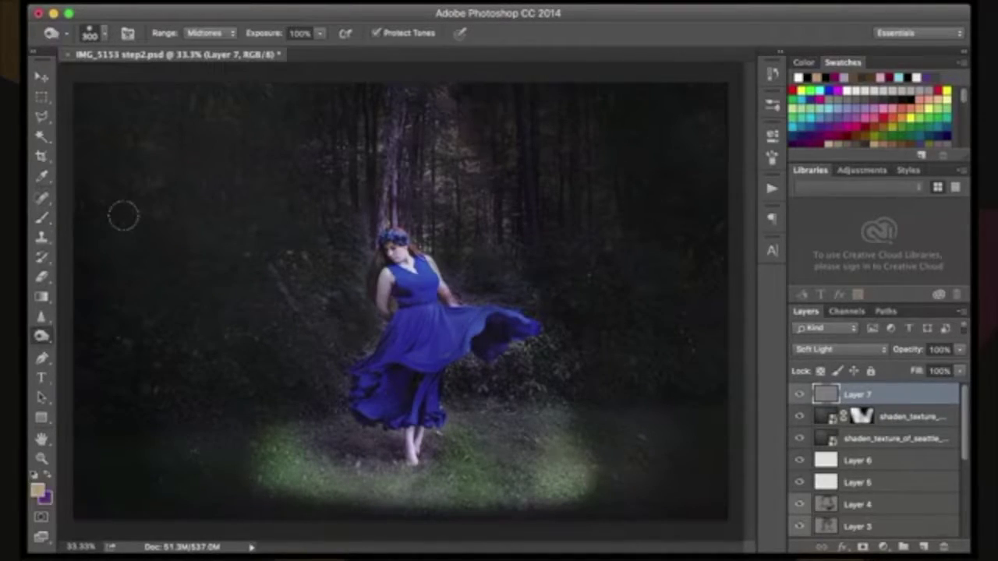
pyautogui.press(']')
pyautogui.press(']')
pyautogui.press(']')
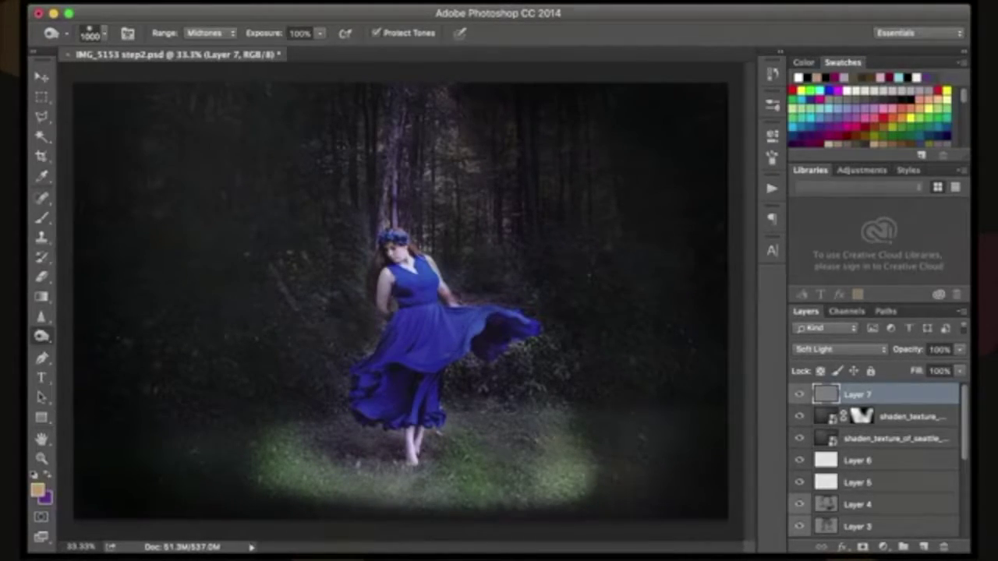
pyautogui.click(561, 480)
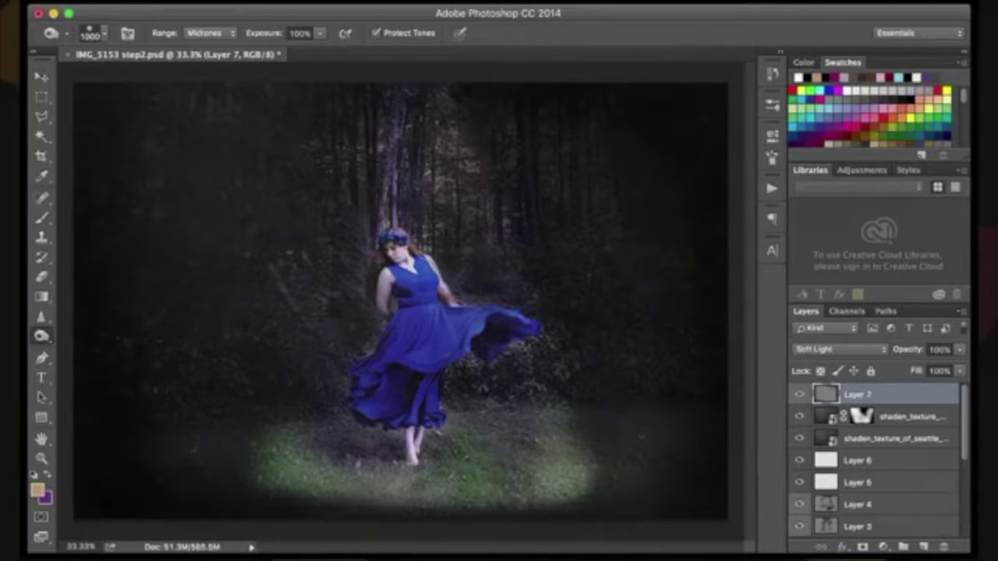
pyautogui.click(559, 473)
pyautogui.click(551, 476)
pyautogui.click(579, 477)
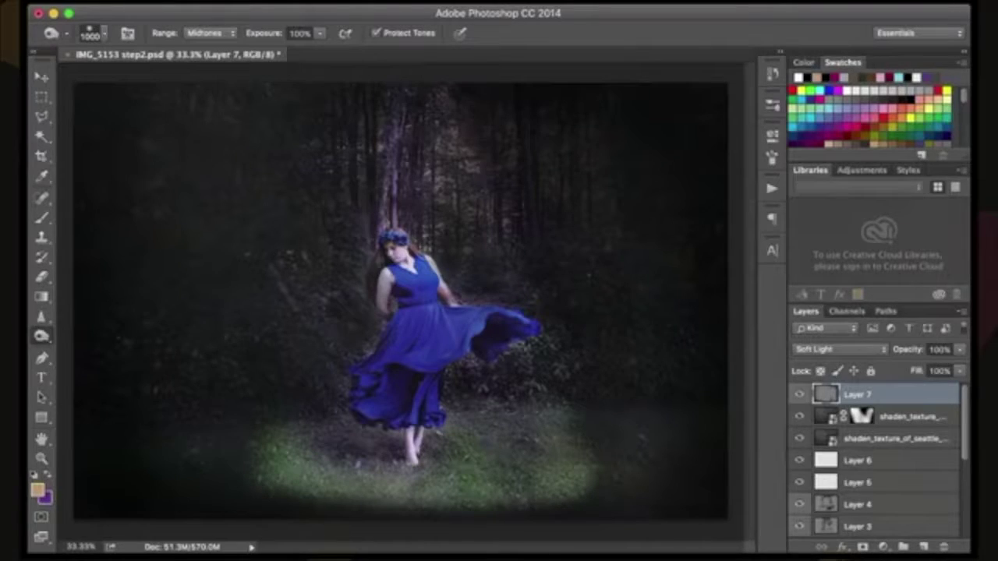
# Add a new empty layer and set the Brush tool to 15% opacity and size 900.
pyautogui.hotkey('ctrl', 'shift', 'alt', 'n')
pyautogui.press('b')
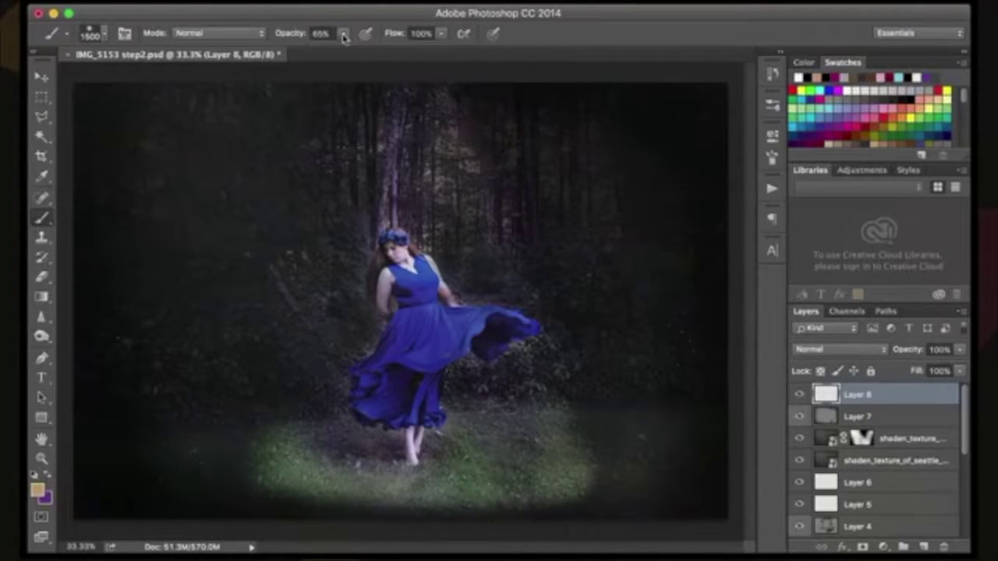
pyautogui.press('1')
pyautogui.press('5')
pyautogui.press('[')
pyautogui.press('[')
pyautogui.press('[')
pyautogui.press('[')
pyautogui.press('[')
pyautogui.press('[')
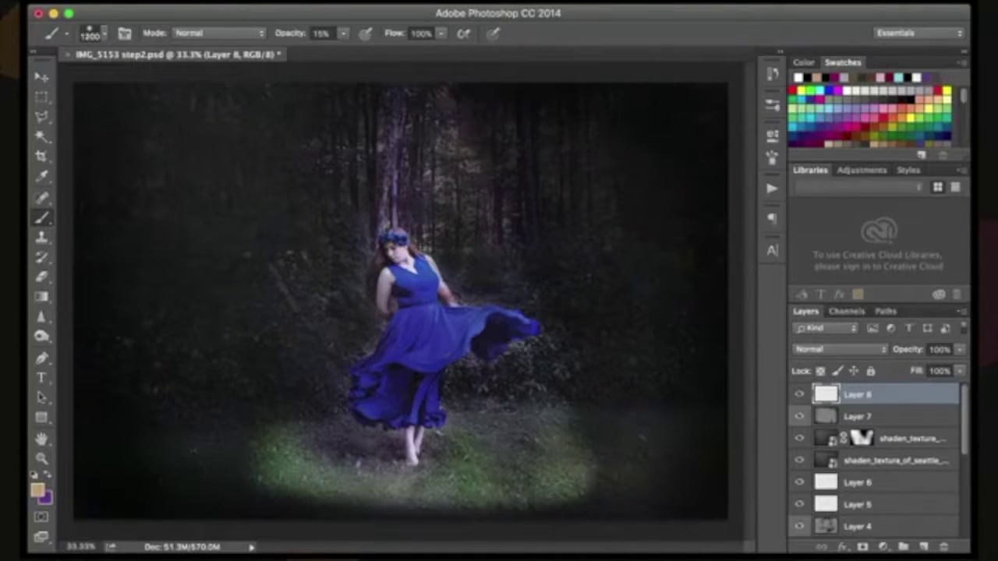
# Try tinting the bright grass patch right of the woman's feet with the tan brush on the new layer.
pyautogui.moveTo(569, 474)
pyautogui.mouseDown()
pyautogui.moveTo(600, 496)
pyautogui.moveTo(640, 474)
pyautogui.moveTo(583, 472)
pyautogui.mouseUp()
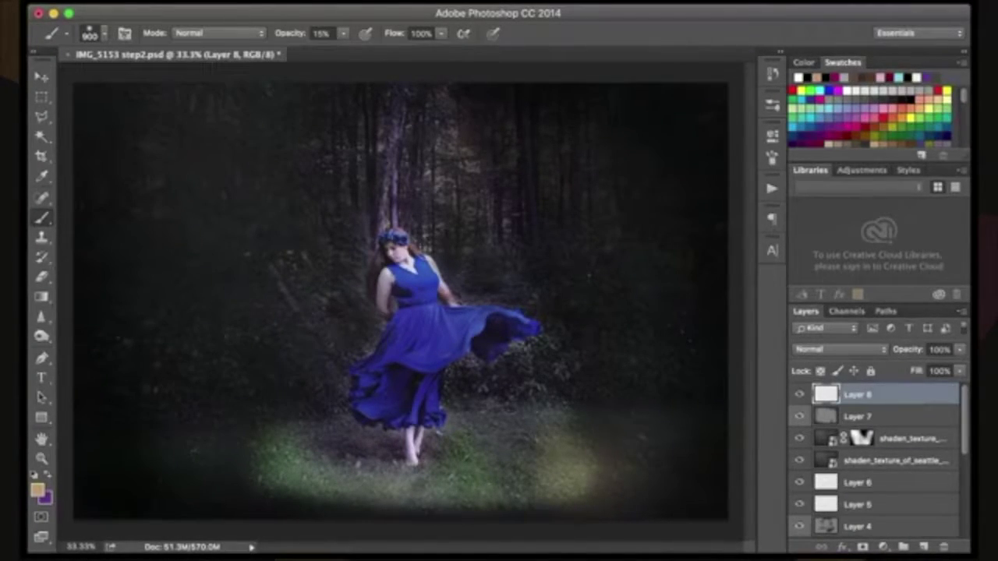
pyautogui.press('super+z')
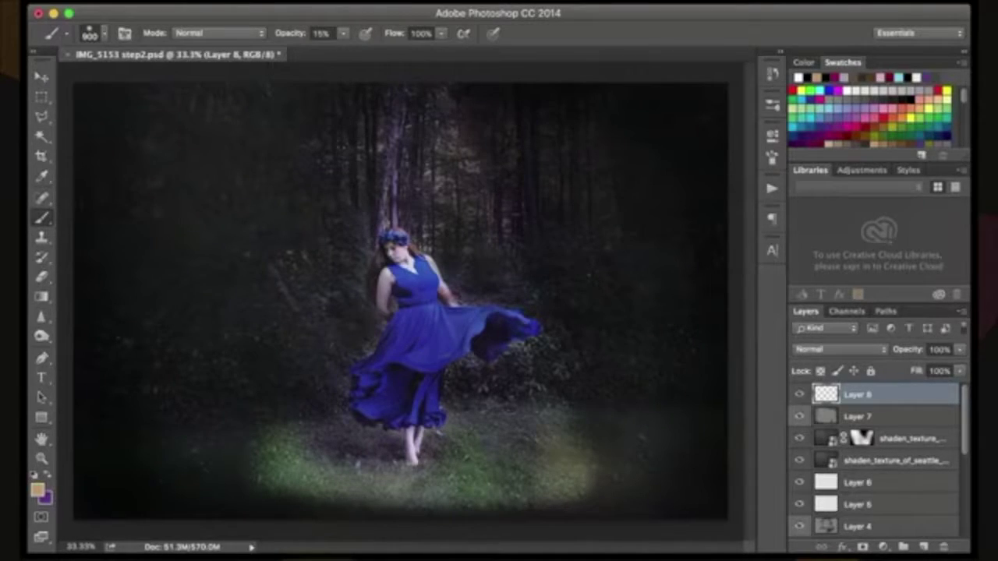
pyautogui.press('alt+super+z')
# Paint black at 15% opacity over the bright grass on both sides of the woman and the lighter trees behind her.
pyautogui.click(908, 100)
pyautogui.click(816, 77)
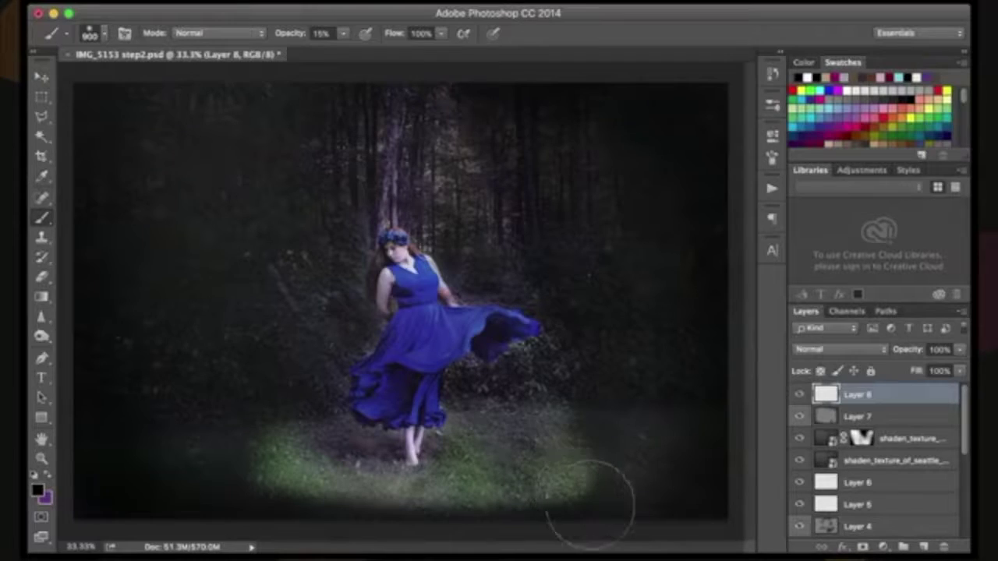
pyautogui.moveTo(589, 495)
pyautogui.mouseDown()
pyautogui.moveTo(569, 470)
pyautogui.moveTo(589, 484)
pyautogui.moveTo(586, 442)
pyautogui.moveTo(608, 495)
pyautogui.moveTo(584, 488)
pyautogui.mouseUp()
pyautogui.moveTo(288, 457)
pyautogui.mouseDown()
pyautogui.moveTo(312, 479)
pyautogui.moveTo(281, 451)
pyautogui.moveTo(291, 469)
pyautogui.moveTo(297, 444)
pyautogui.moveTo(283, 428)
pyautogui.moveTo(276, 468)
pyautogui.mouseUp()
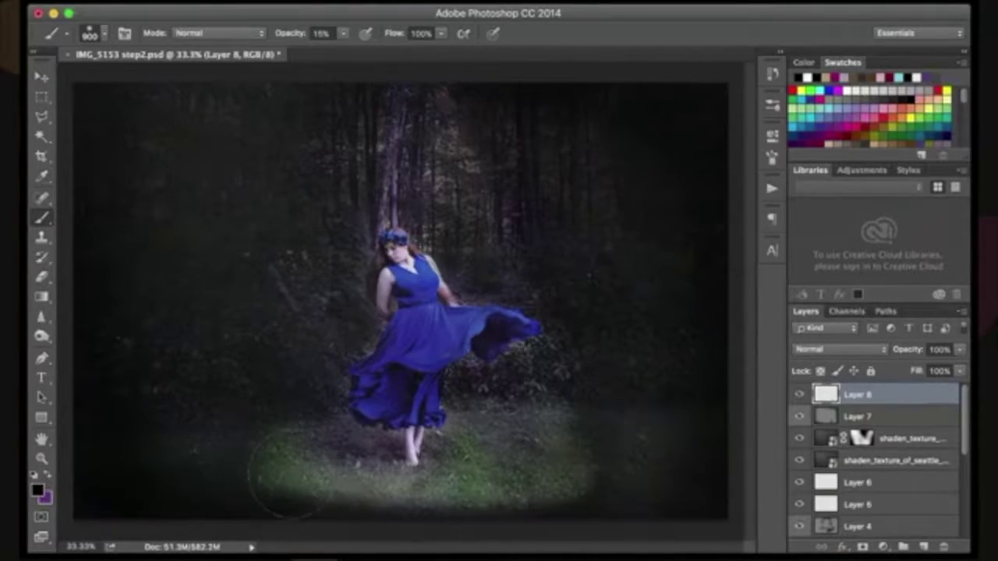
pyautogui.moveTo(501, 161)
pyautogui.mouseDown()
pyautogui.moveTo(501, 138)
pyautogui.moveTo(457, 156)
pyautogui.moveTo(577, 130)
pyautogui.moveTo(465, 178)
pyautogui.moveTo(461, 213)
pyautogui.moveTo(581, 241)
pyautogui.moveTo(614, 238)
pyautogui.moveTo(561, 234)
pyautogui.moveTo(514, 263)
pyautogui.mouseUp()
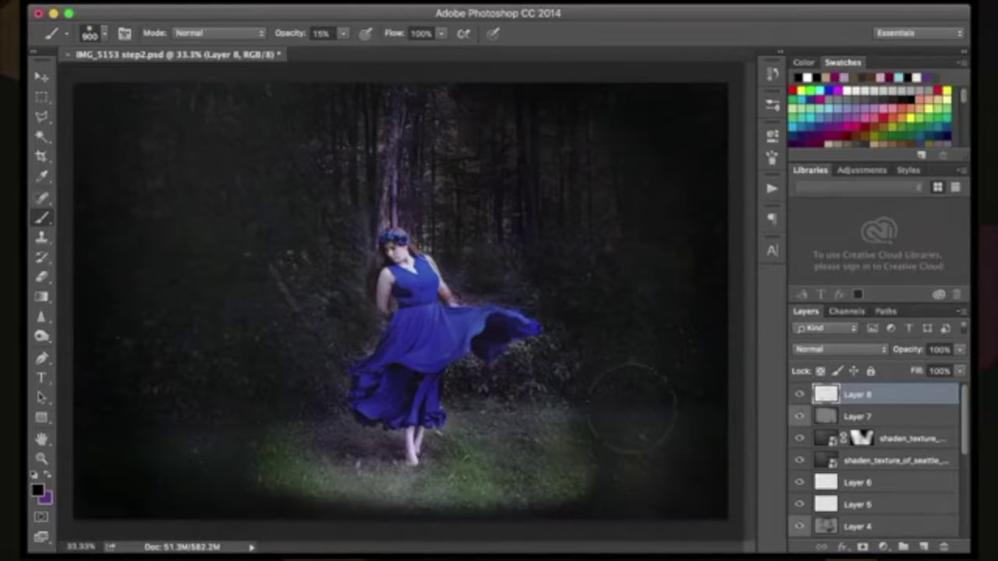
pyautogui.moveTo(611, 450)
pyautogui.mouseDown()
pyautogui.moveTo(654, 471)
pyautogui.moveTo(604, 455)
pyautogui.mouseUp()
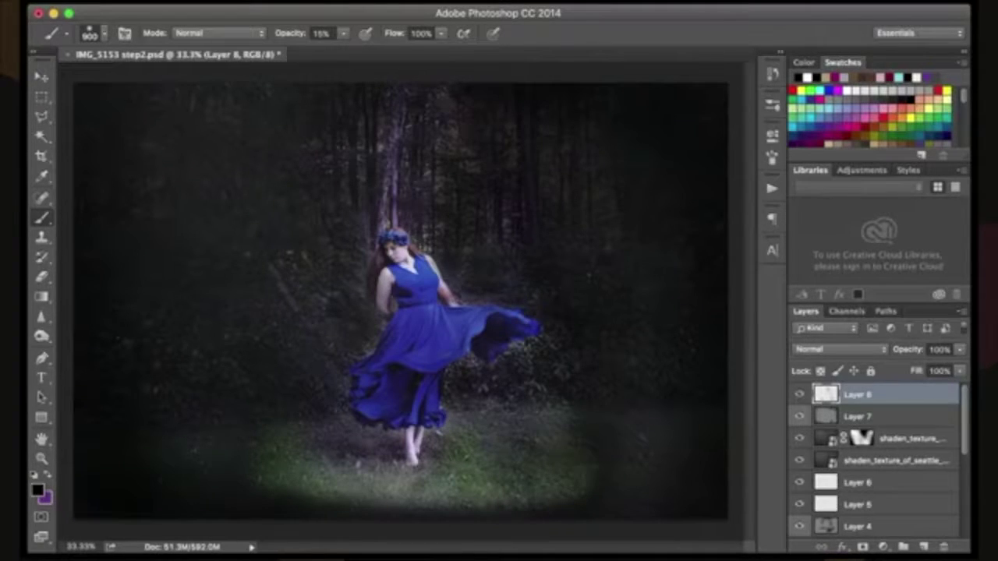
# On a new layer, create a white radial gradient glow at 30% opacity from the image's upper edge above the tree trunk.
pyautogui.press('super+shift+alt+n')
pyautogui.press('g')
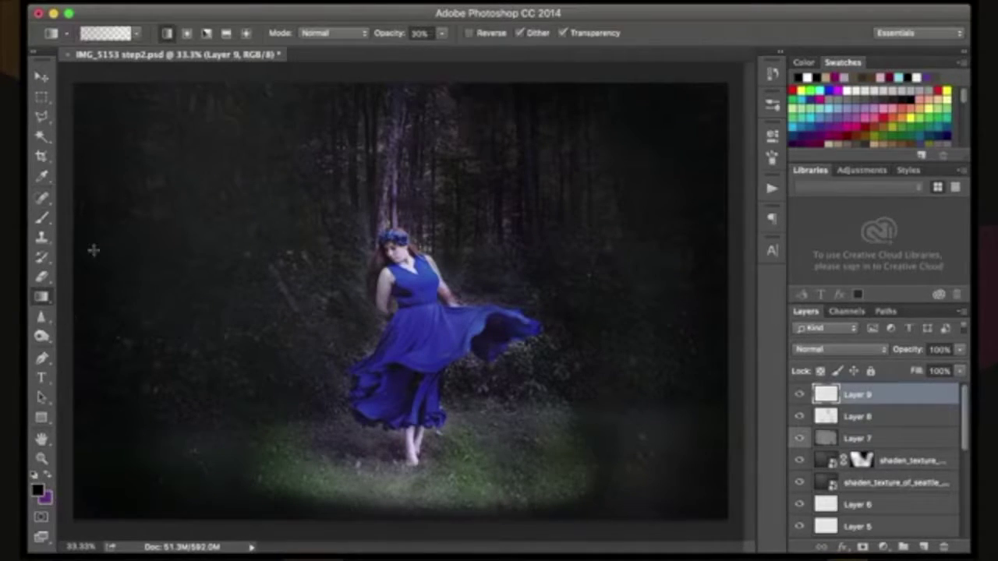
pyautogui.click(805, 77)
pyautogui.click(186, 32)
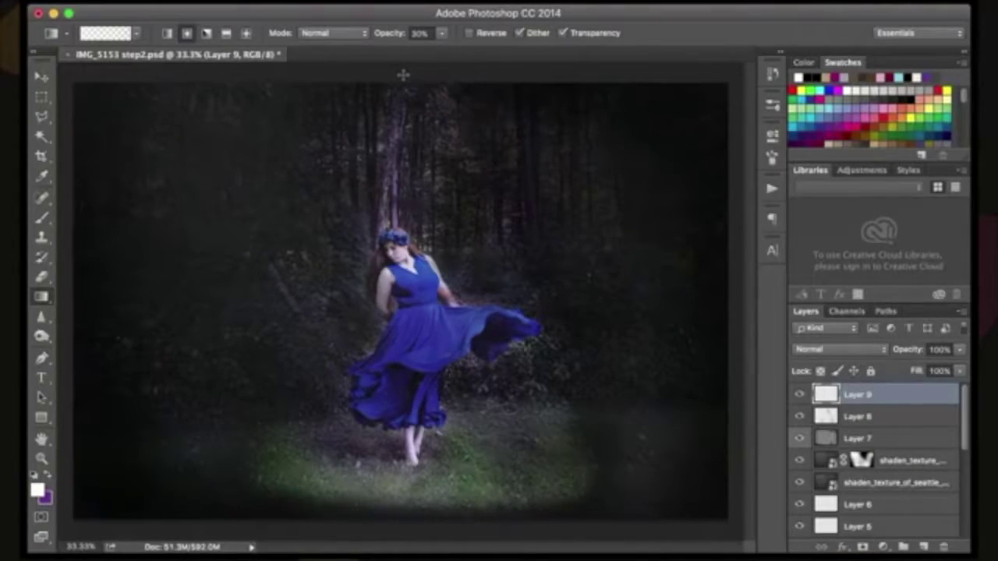
pyautogui.moveTo(403, 75)
pyautogui.mouseDown()
pyautogui.moveTo(387, 269)
pyautogui.moveTo(364, 132)
pyautogui.mouseUp()
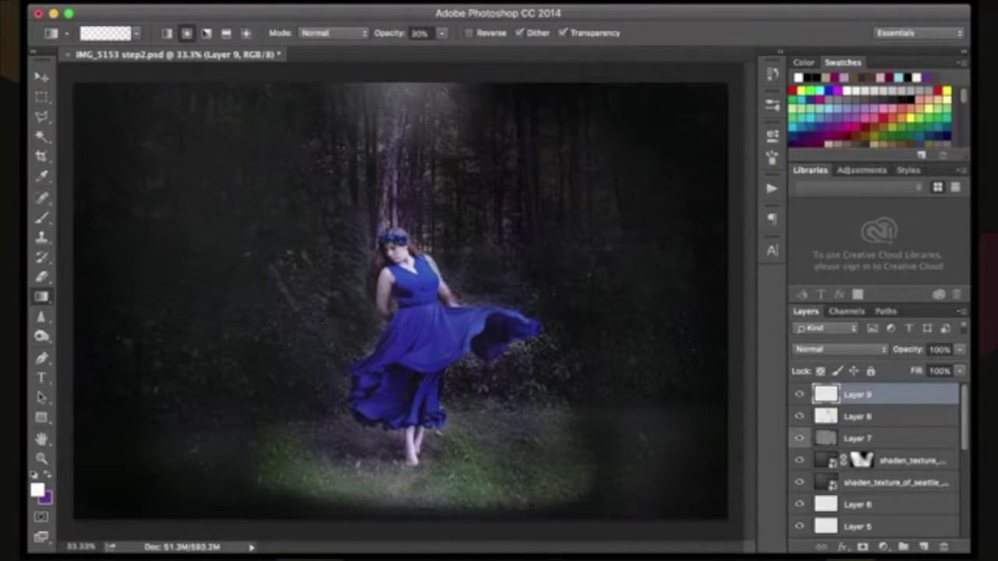
pyautogui.press('super+z')
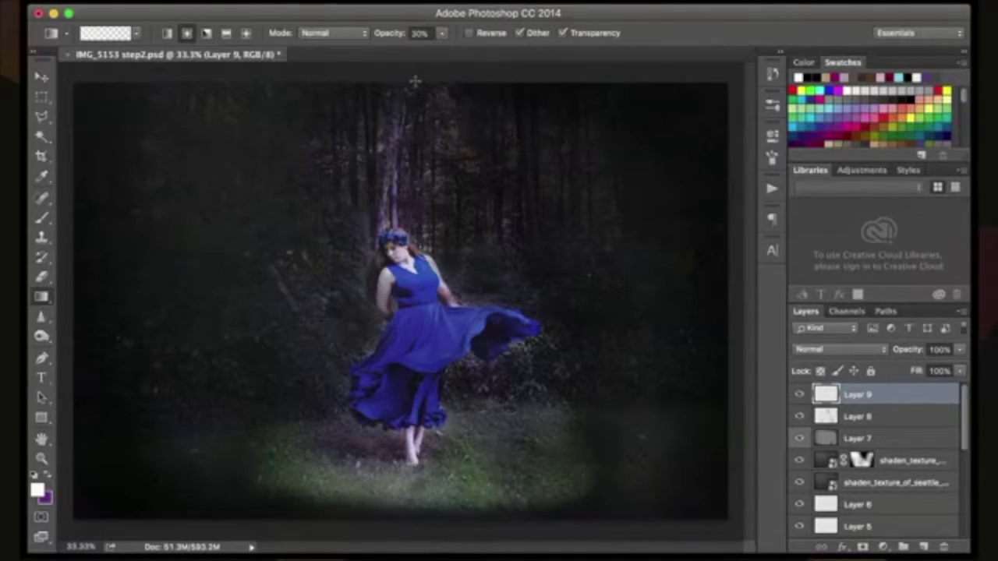
pyautogui.moveTo(412, 75); pyautogui.dragTo(385, 134)
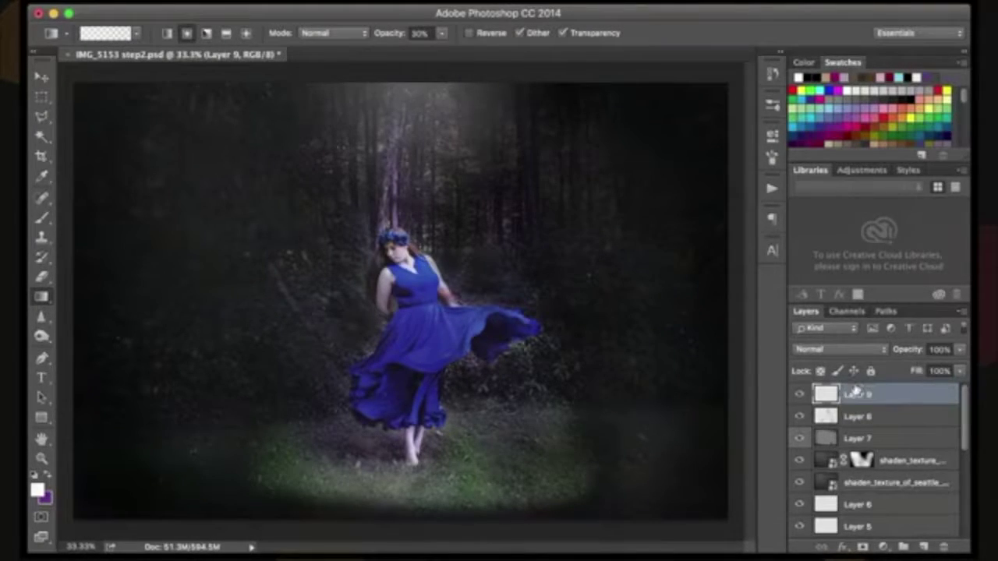
# Add a layer mask to the upper glow and soften its outer parts by painting black at 15% opacity.
pyautogui.click(863, 546)
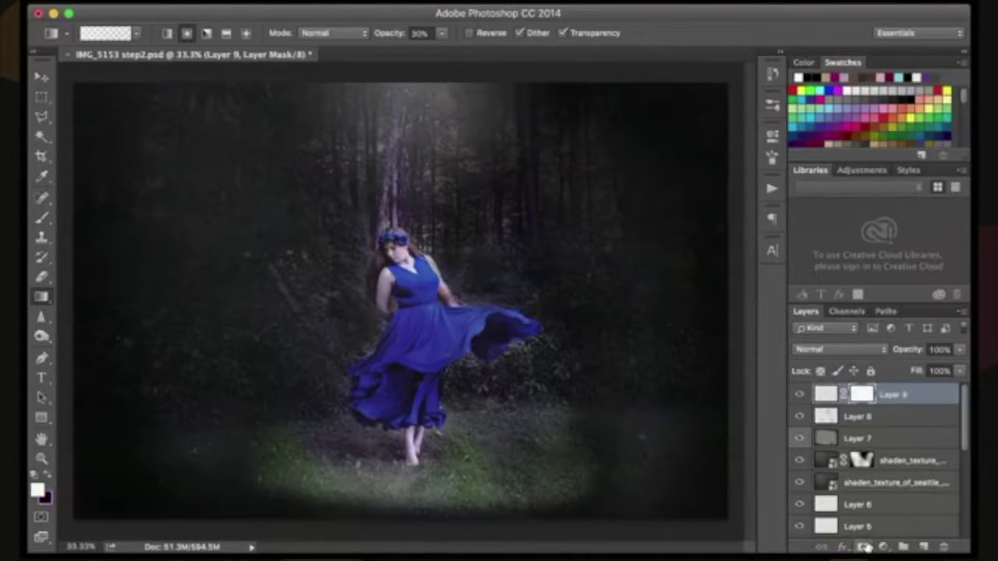
pyautogui.click(43, 218)
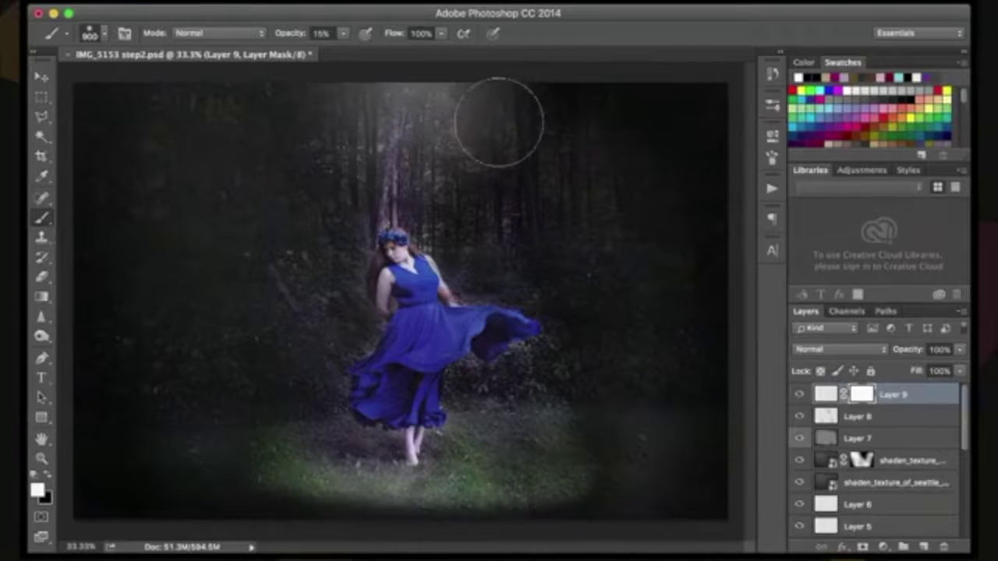
pyautogui.press('x')
pyautogui.moveTo(539, 142)
pyautogui.mouseDown()
pyautogui.moveTo(541, 133)
pyautogui.moveTo(523, 142)
pyautogui.moveTo(537, 165)
pyautogui.moveTo(514, 116)
pyautogui.mouseUp()
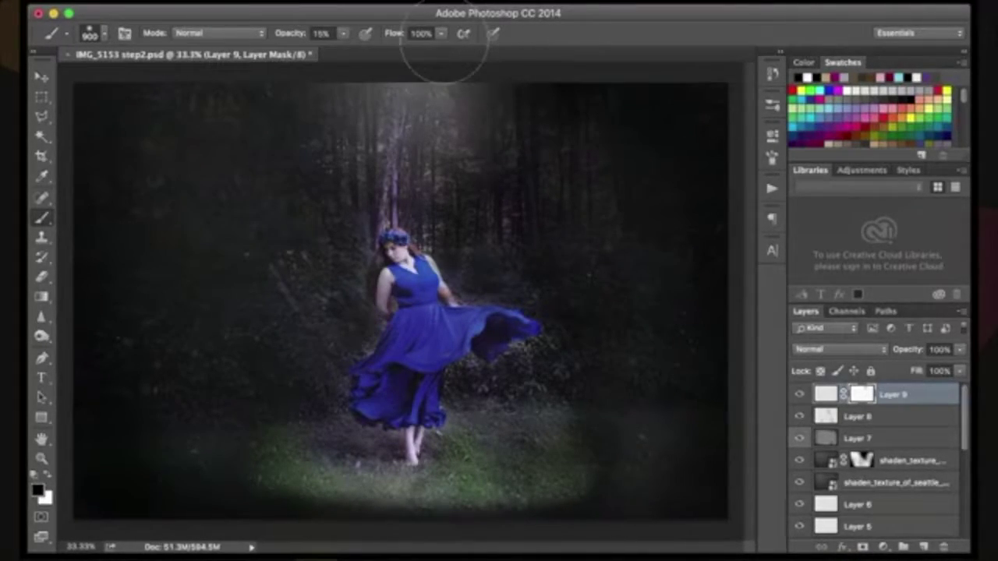
pyautogui.moveTo(269, 187)
pyautogui.mouseDown()
pyautogui.moveTo(257, 226)
pyautogui.moveTo(206, 236)
pyautogui.moveTo(210, 173)
pyautogui.mouseUp()
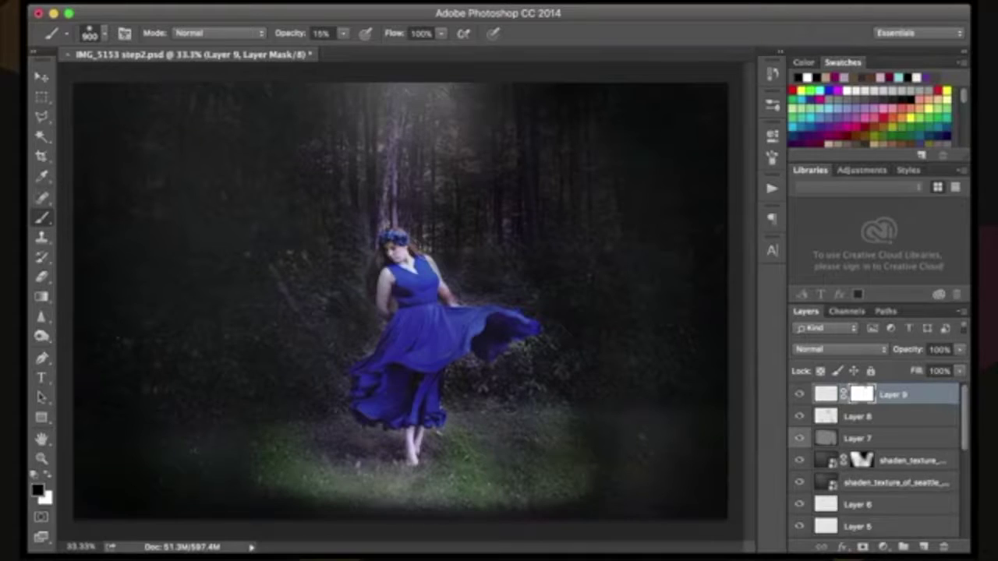
# On another new layer, create a small white radial gradient glow at 30% opacity behind the woman's head and shoulder.
pyautogui.press('super+shift+alt+n')
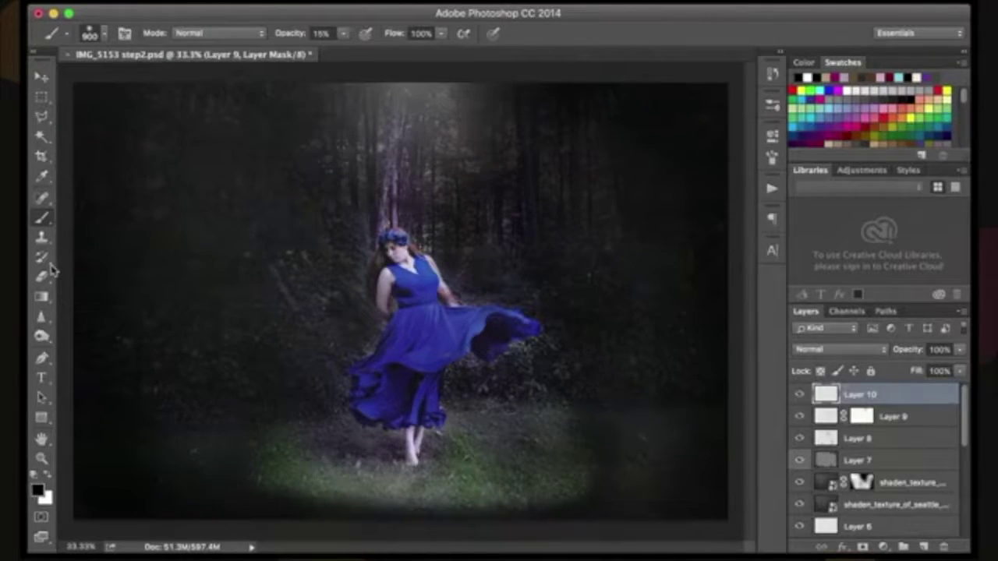
pyautogui.click(42, 297)
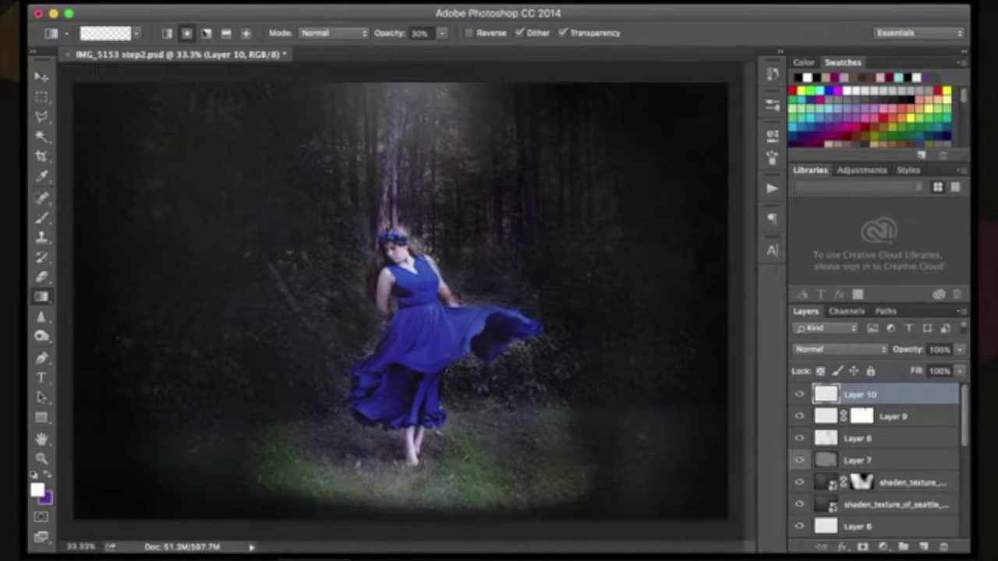
pyautogui.moveTo(436, 255); pyautogui.dragTo(452, 257)
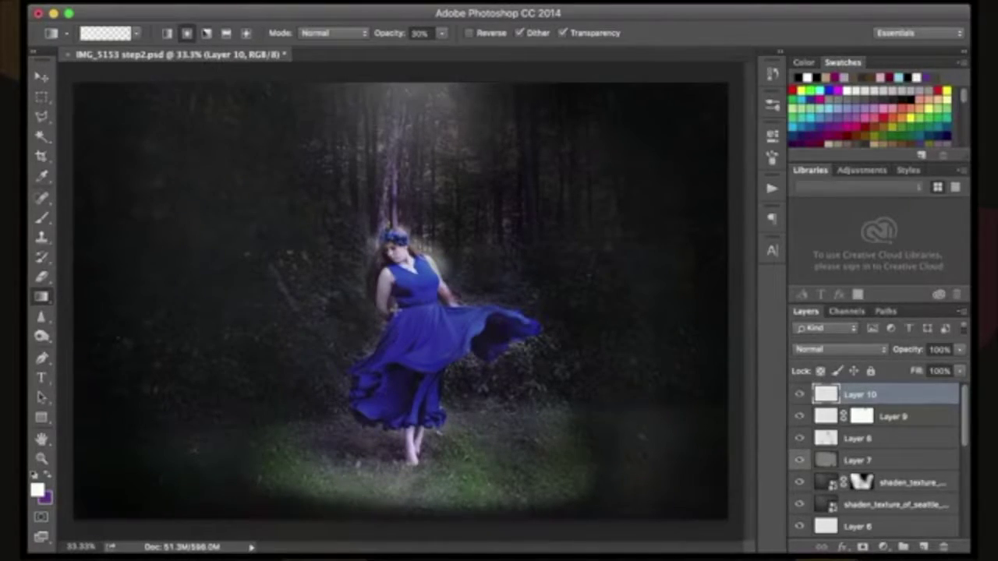
# Mask the small glow off the woman with a small black brush at 100% opacity, and set that layer's opacity to 83%.
pyautogui.click(862, 546)
pyautogui.click(42, 218)
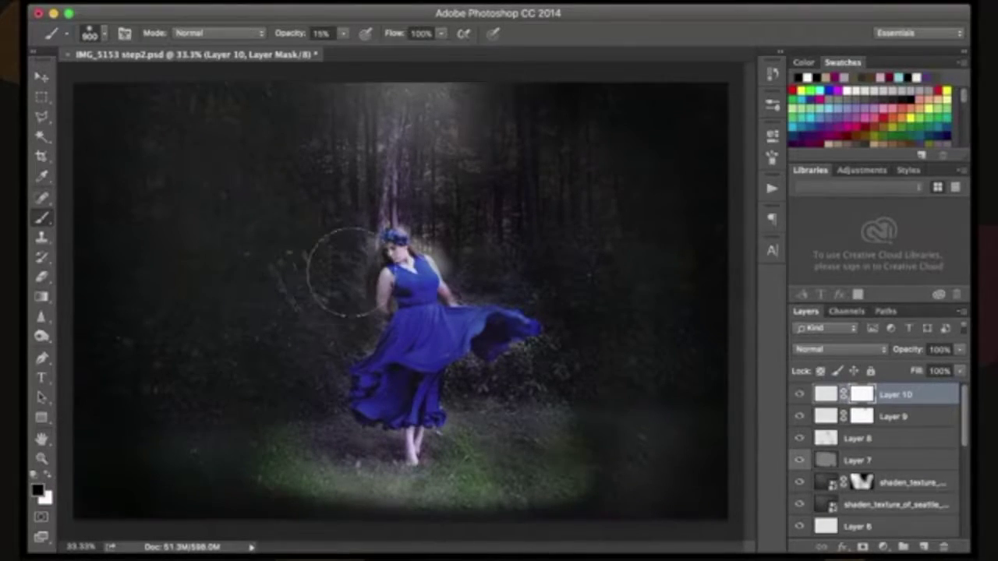
pyautogui.press('[')
pyautogui.press('[')
pyautogui.click(343, 34)
pyautogui.moveTo(352, 56); pyautogui.dragTo(451, 61)
pyautogui.press('[')
pyautogui.press('[')
pyautogui.press('[')
pyautogui.press('[')
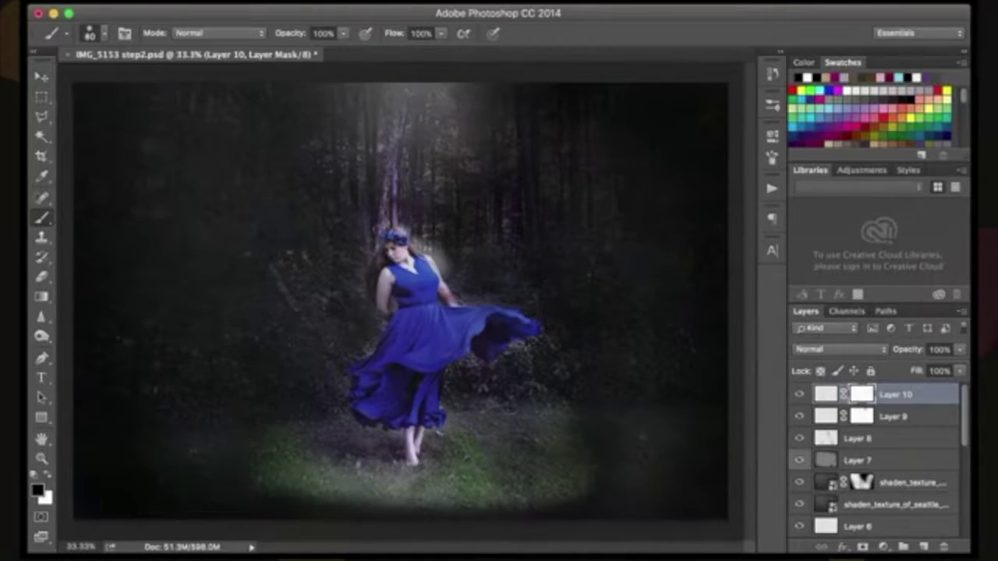
pyautogui.moveTo(371, 245)
pyautogui.mouseDown()
pyautogui.moveTo(404, 226)
pyautogui.moveTo(448, 272)
pyautogui.moveTo(444, 253)
pyautogui.moveTo(454, 274)
pyautogui.mouseUp()
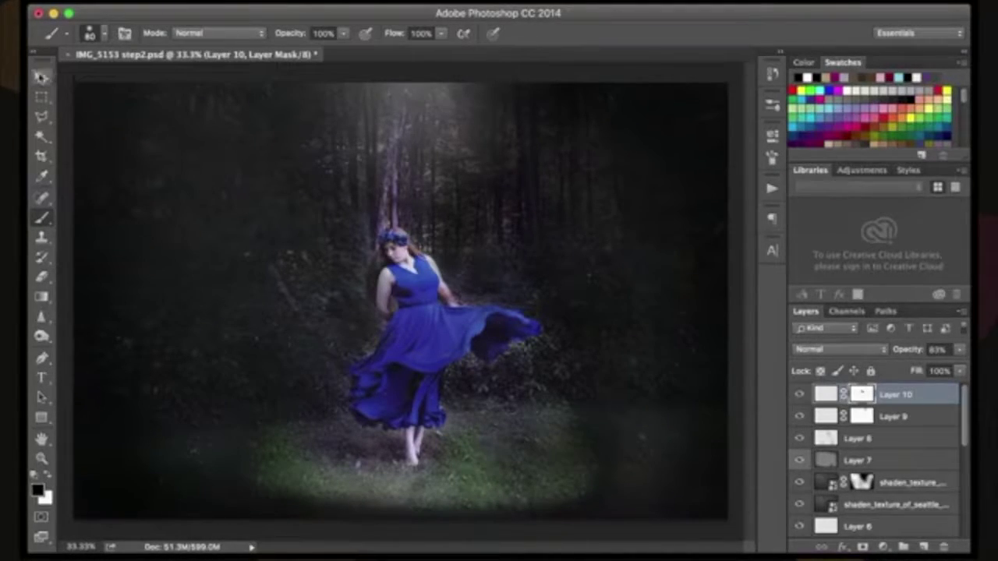
pyautogui.click(41, 76)
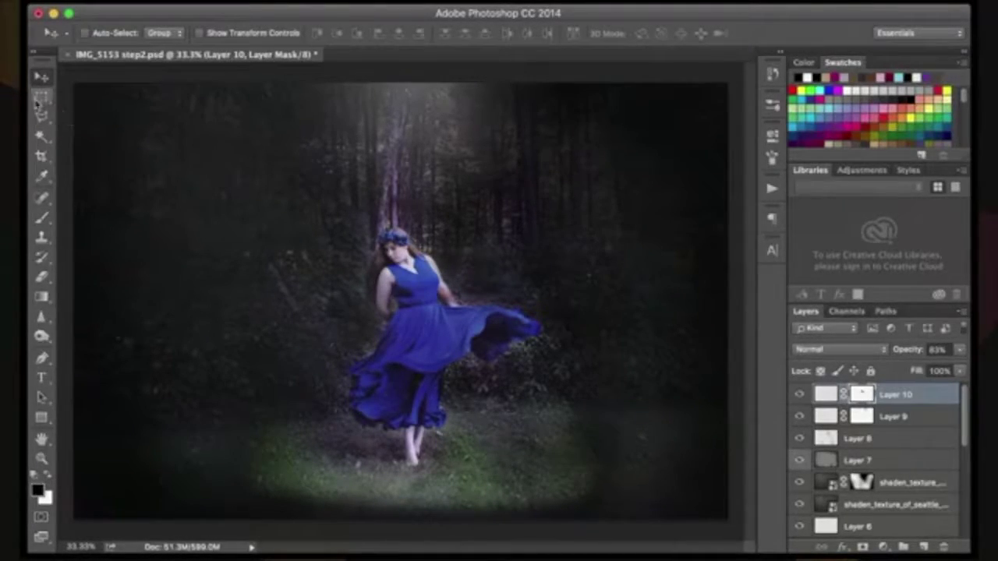